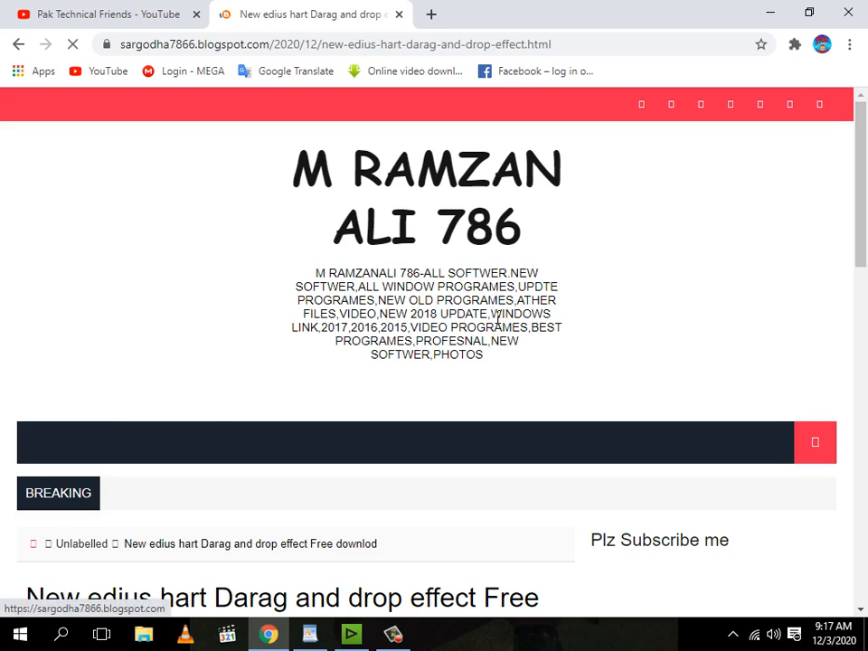
# Examine the preview image of the heart drag-and-drop effects in the blog post, including its enlarged view.
pyautogui.scroll(-5, 866, 268)
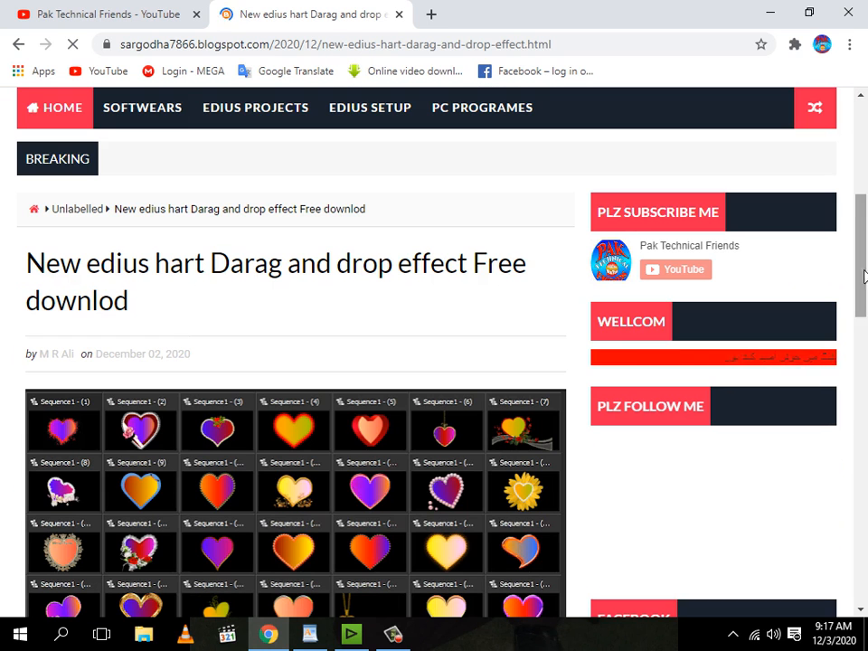
pyautogui.moveTo(863, 277); pyautogui.dragTo(866, 334)
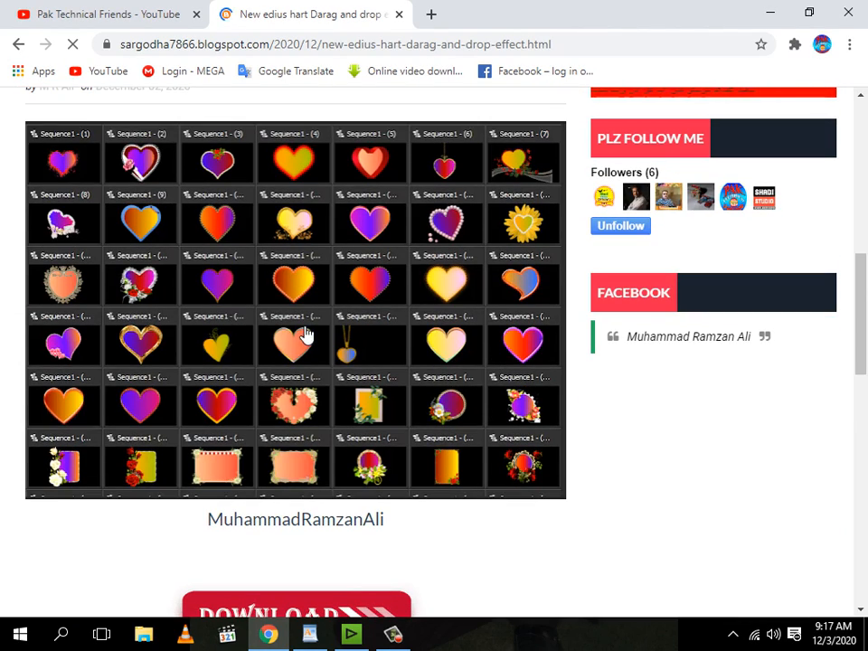
pyautogui.click(238, 312)
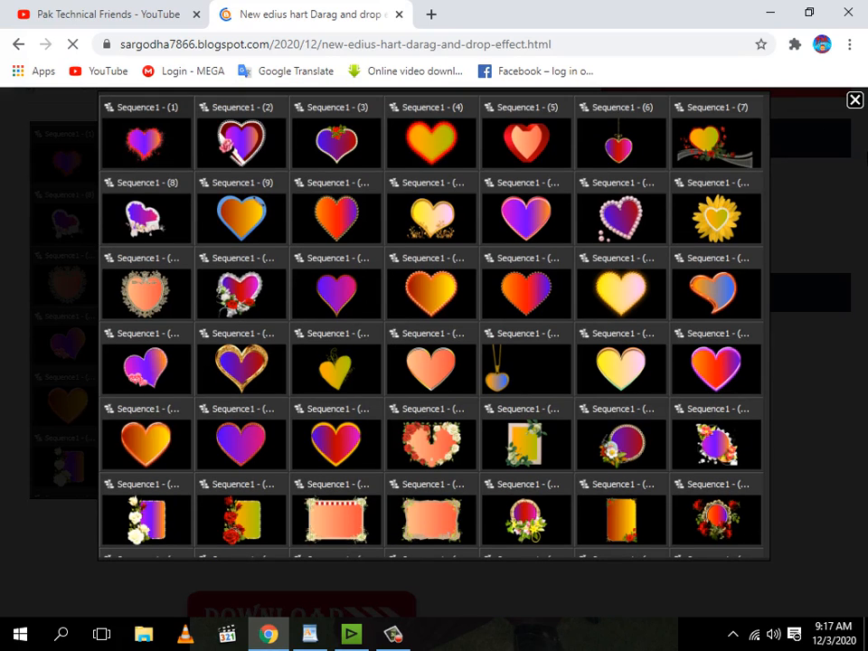
pyautogui.click(857, 103)
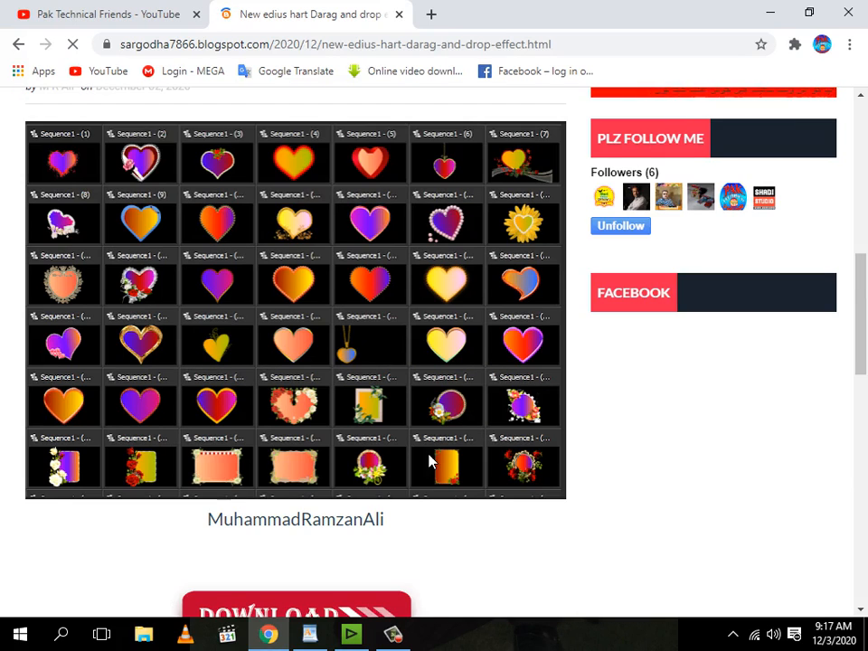
# View the effect pack's MediaFire download page from the blog post, and close both the download page and the post.
pyautogui.scroll(-2, 430, 461)
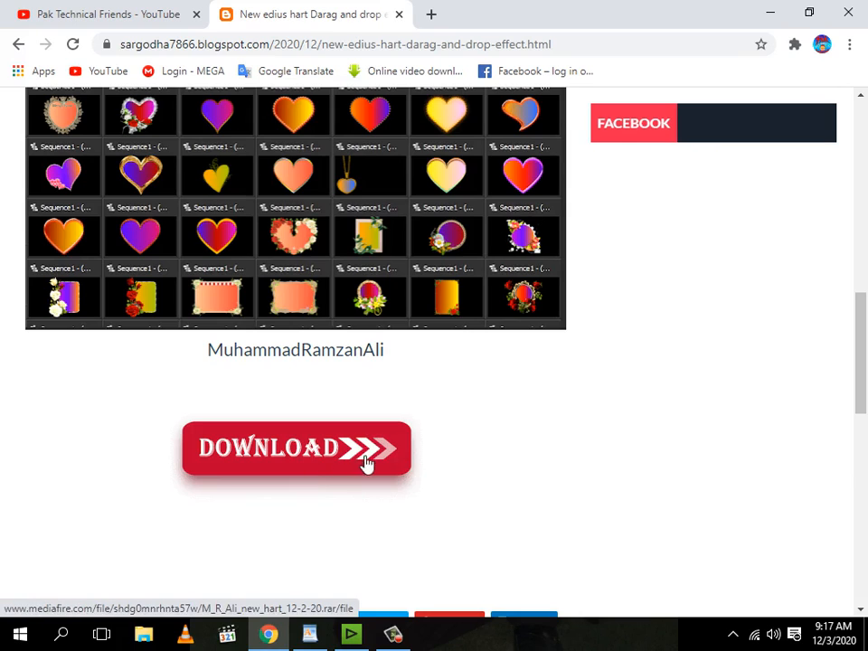
pyautogui.click(319, 455)
pyautogui.click(326, 7)
pyautogui.click(533, 8)
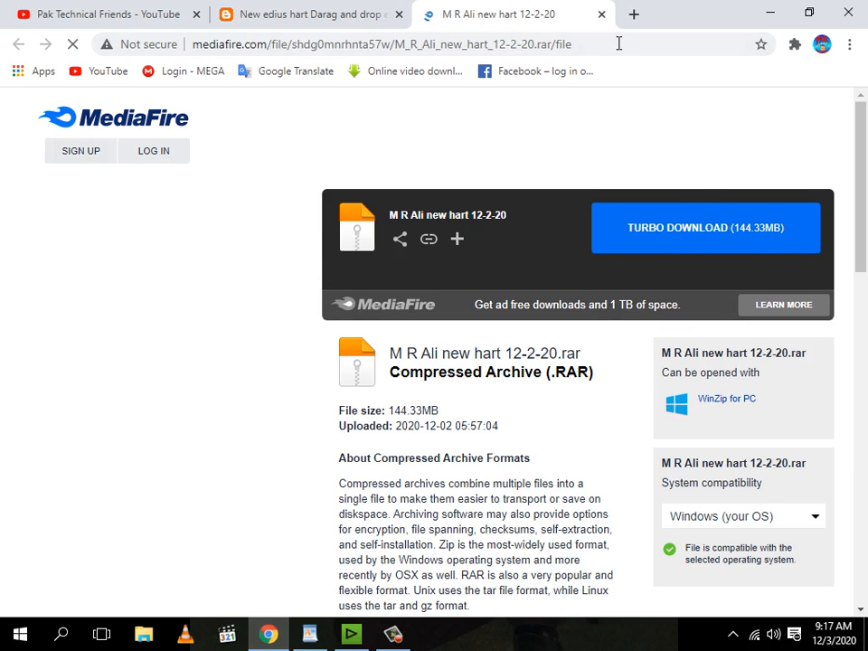
pyautogui.hotkey('ctrl', 'w')
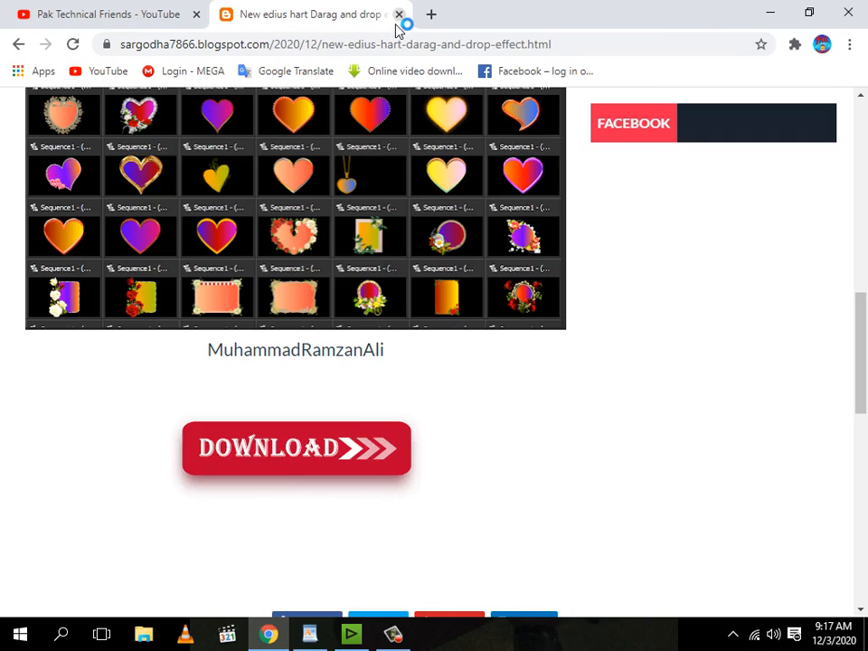
pyautogui.click(399, 16)
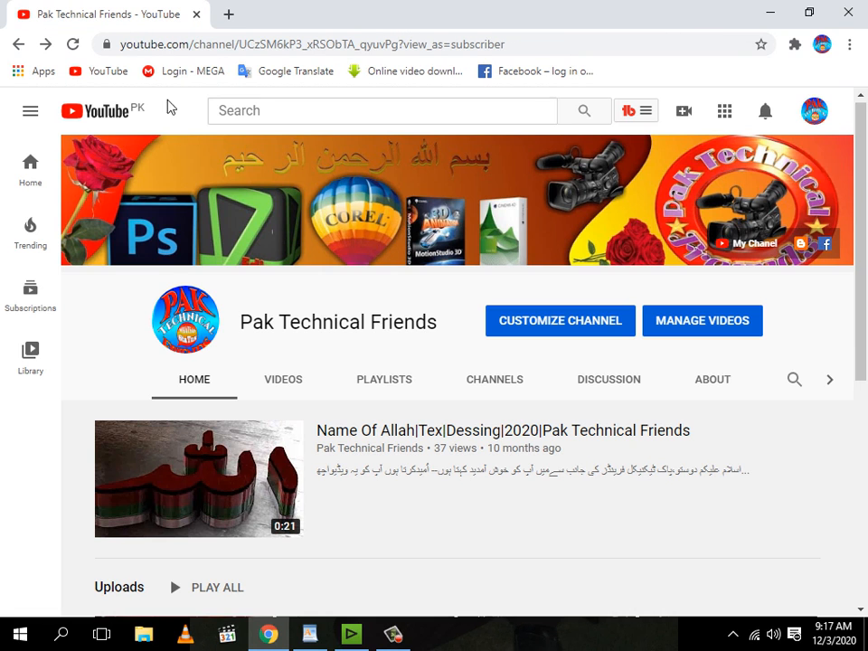
# Look over the Pak Technical Friends channel page, including its name, uploads and popular uploads.
pyautogui.moveTo(241, 324); pyautogui.dragTo(445, 330)
pyautogui.moveTo(257, 334)
pyautogui.mouseDown()
pyautogui.moveTo(351, 335)
pyautogui.moveTo(250, 347)
pyautogui.mouseUp()
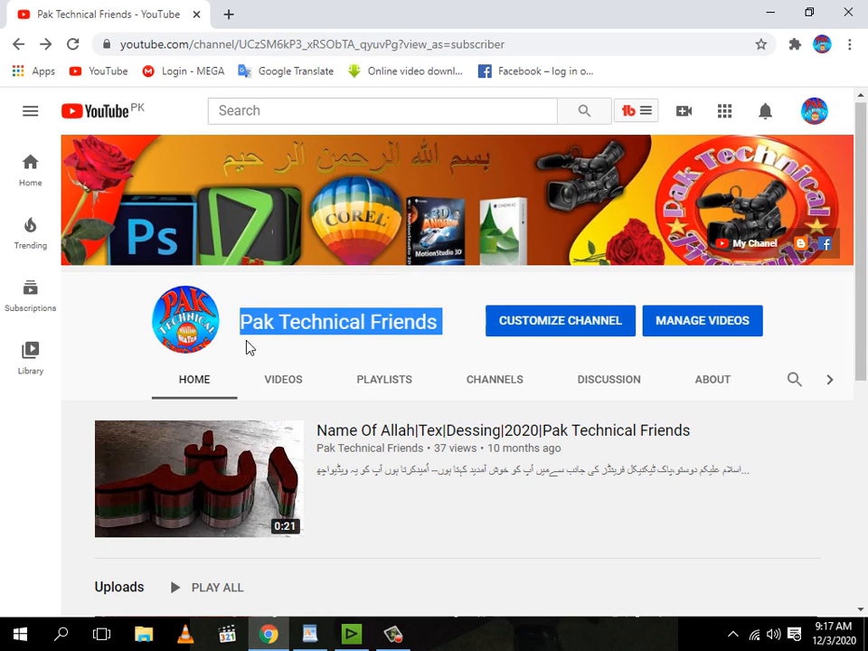
pyautogui.click(477, 394)
pyautogui.scroll(-5, 467, 413)
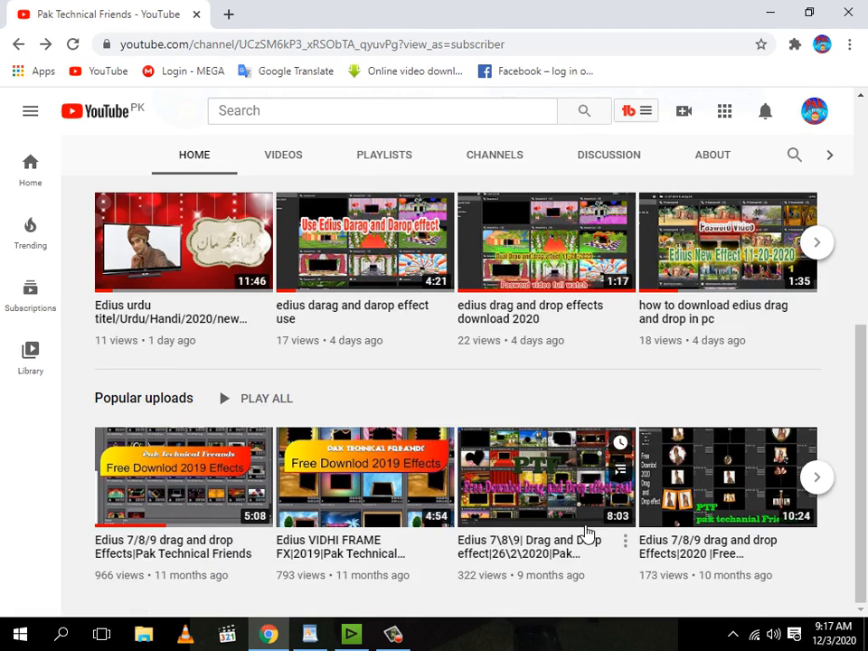
pyautogui.moveTo(585, 540)
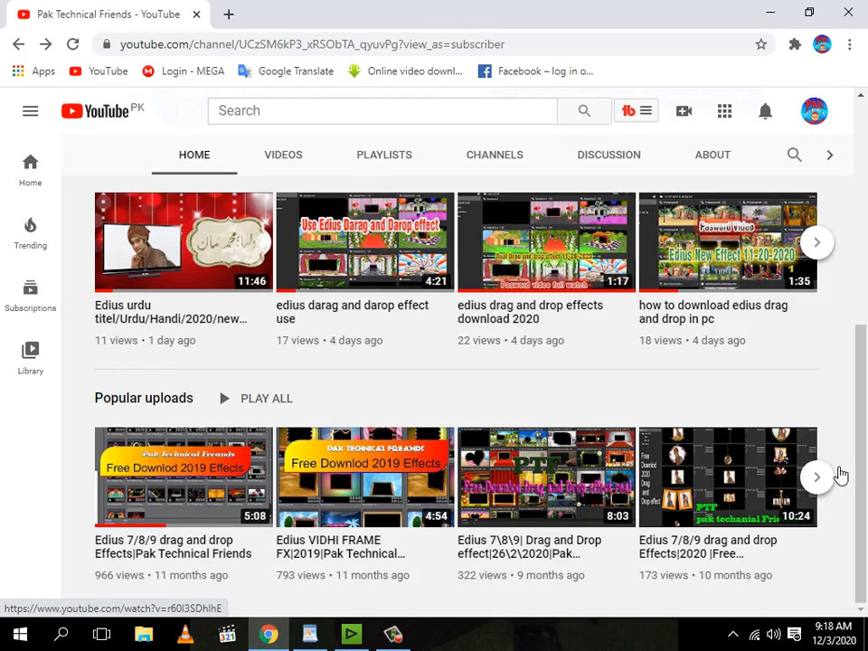
pyautogui.scroll(3, 836, 418)
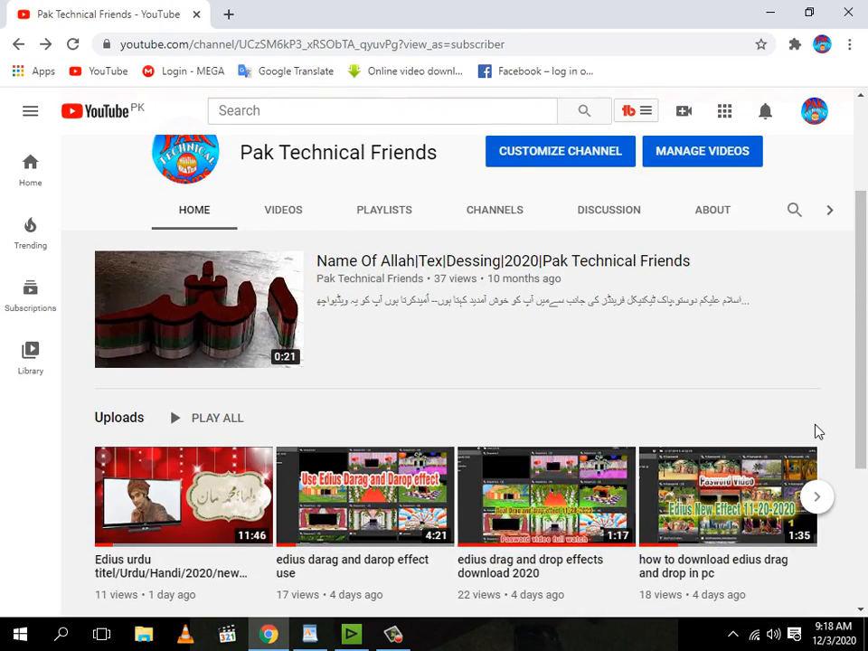
pyautogui.scroll(2, 816, 433)
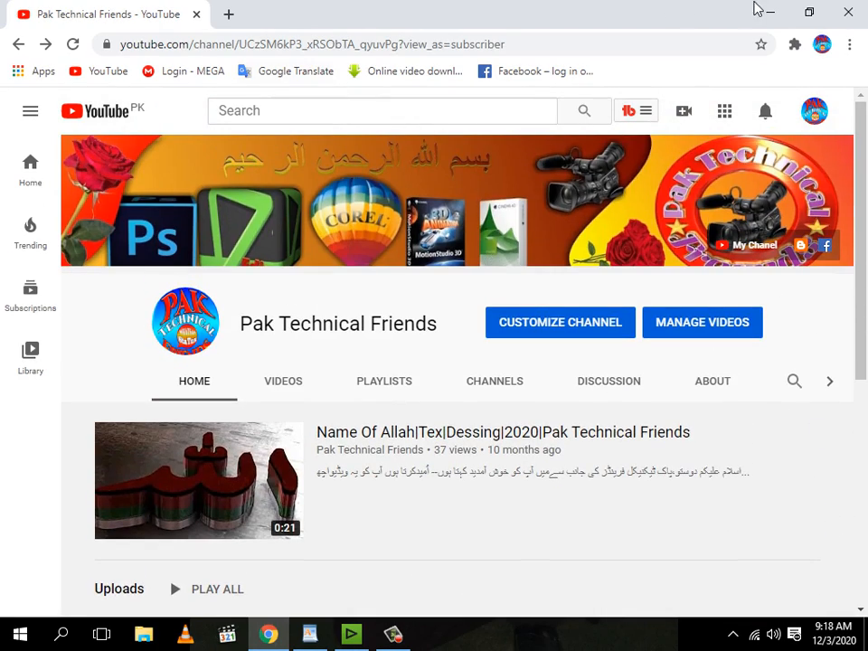
# Switch to the downloaded new hart 12-2-20 archive in WinRAR and run the installer inside it.
pyautogui.click(755, 10)
pyautogui.click(785, 189)
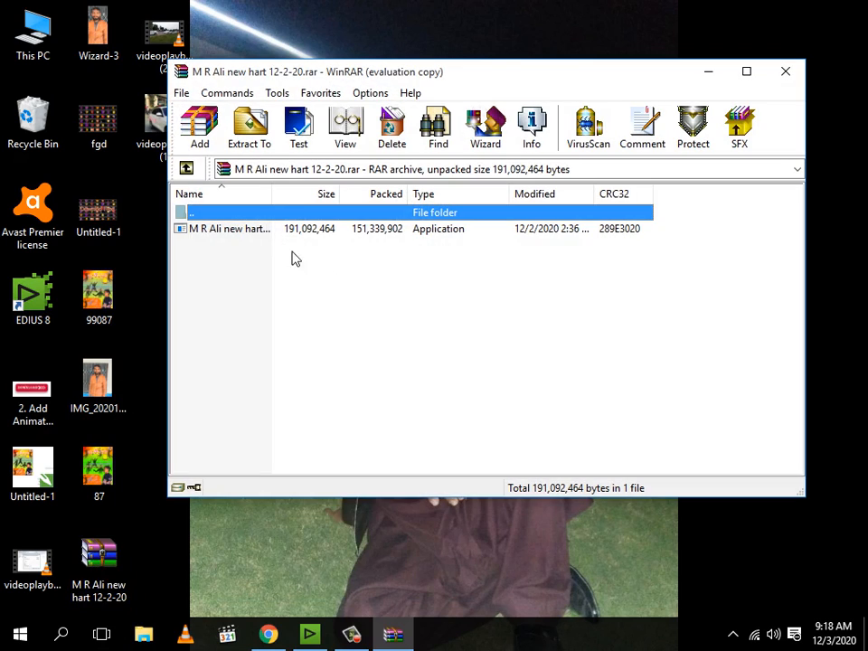
pyautogui.click(352, 635)
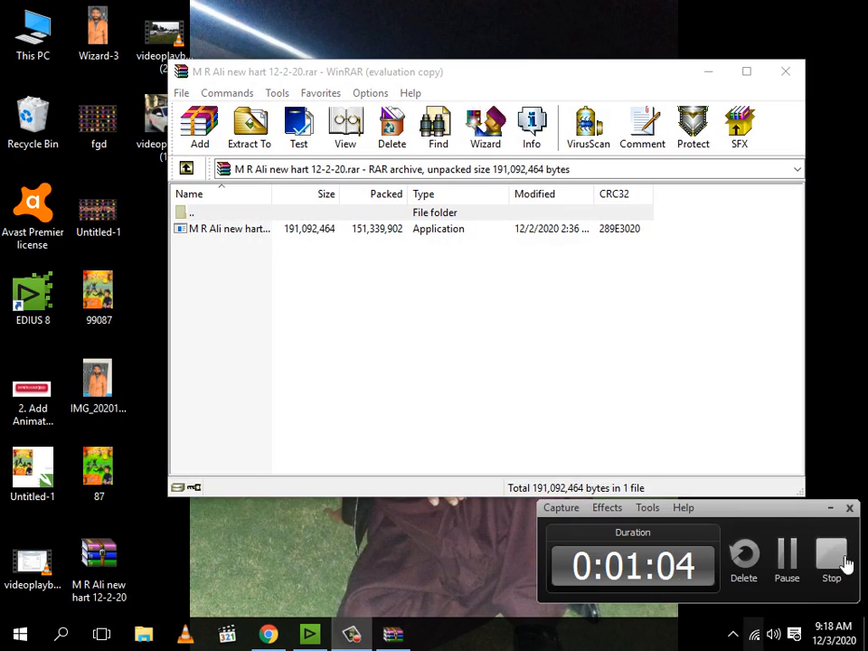
pyautogui.click(829, 507)
pyautogui.doubleClick(322, 233)
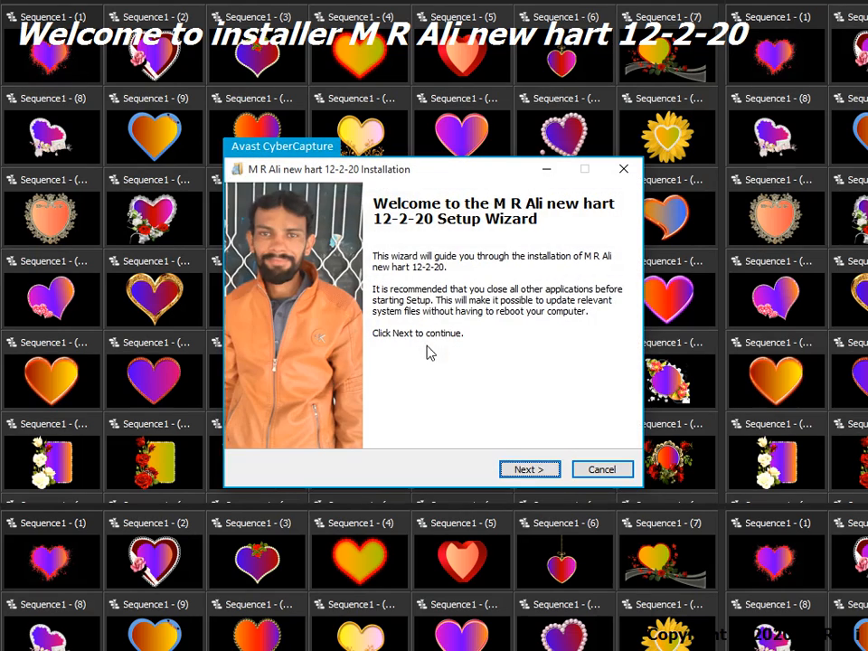
# Go through the new hart 12-2-20 setup wizard with Create a Desktop icon enabled.
pyautogui.click(521, 469)
pyautogui.click(523, 470)
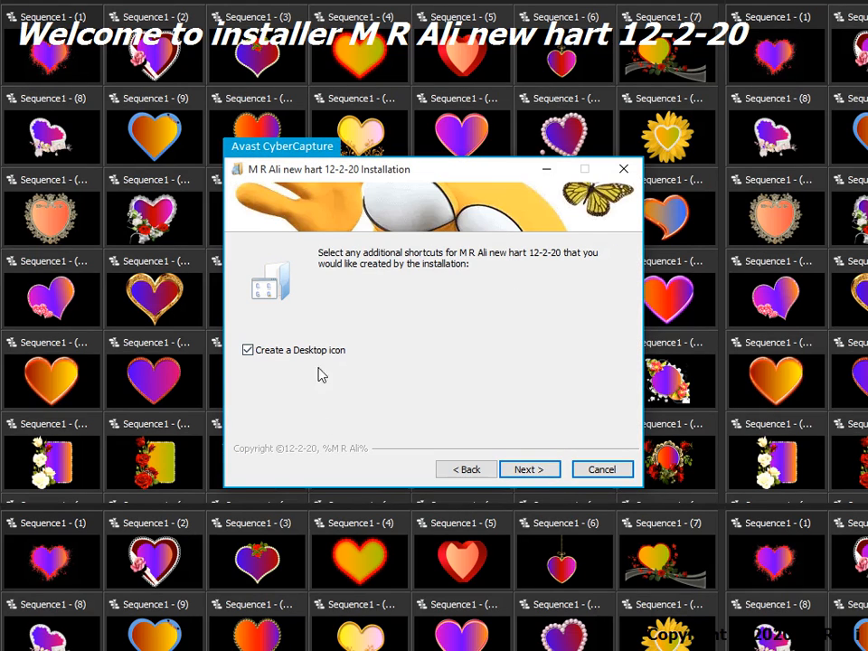
pyautogui.click(543, 469)
pyautogui.click(548, 472)
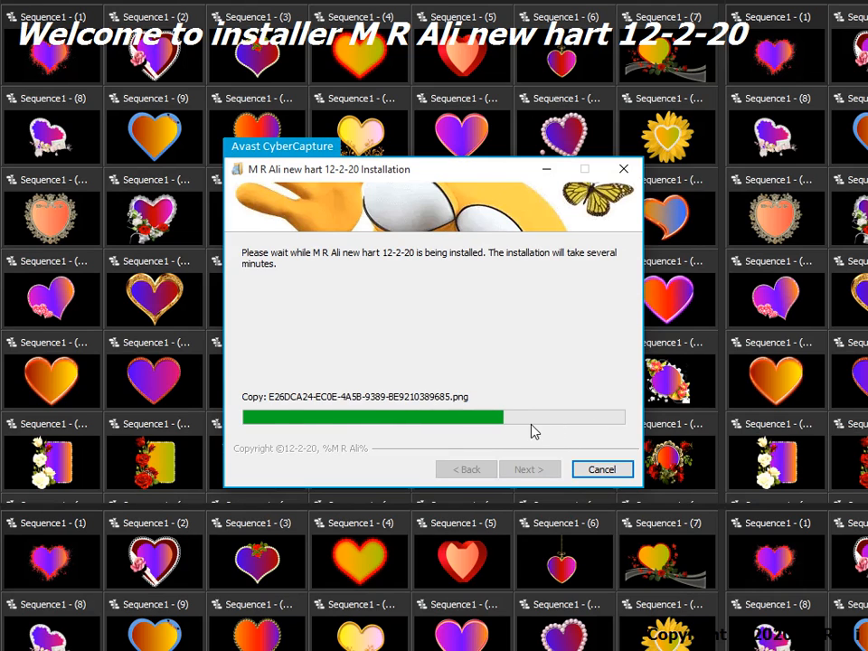
pyautogui.click(528, 470)
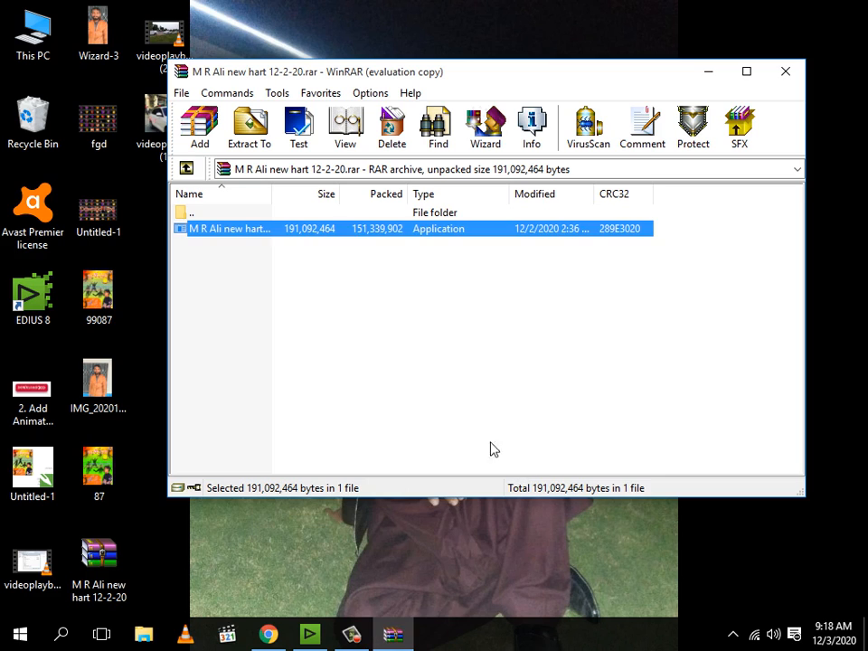
# Close the WinRAR archive window and dismiss the Avast messages about the installer.
pyautogui.click(786, 72)
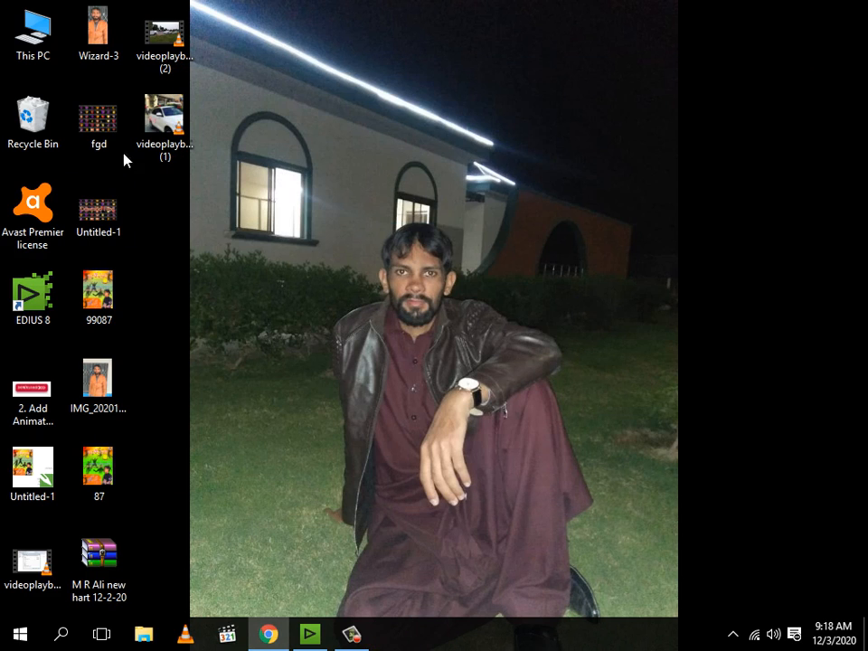
pyautogui.rightClick(219, 239)
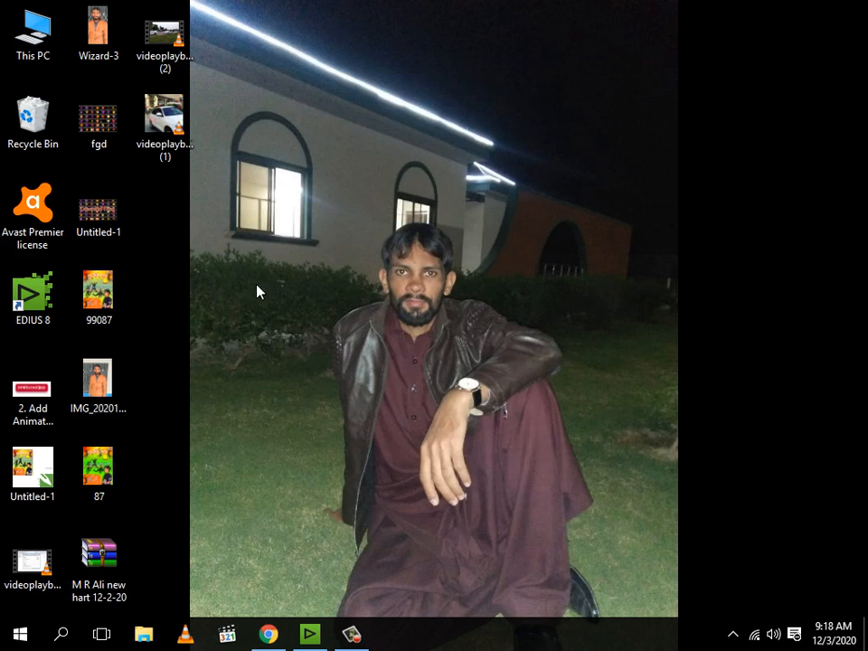
pyautogui.click(263, 299)
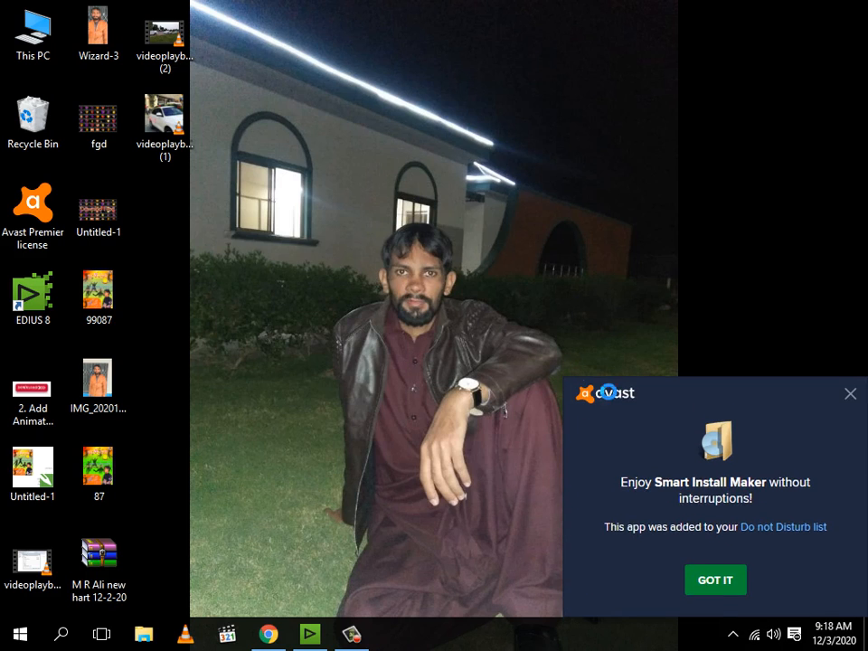
pyautogui.click(854, 398)
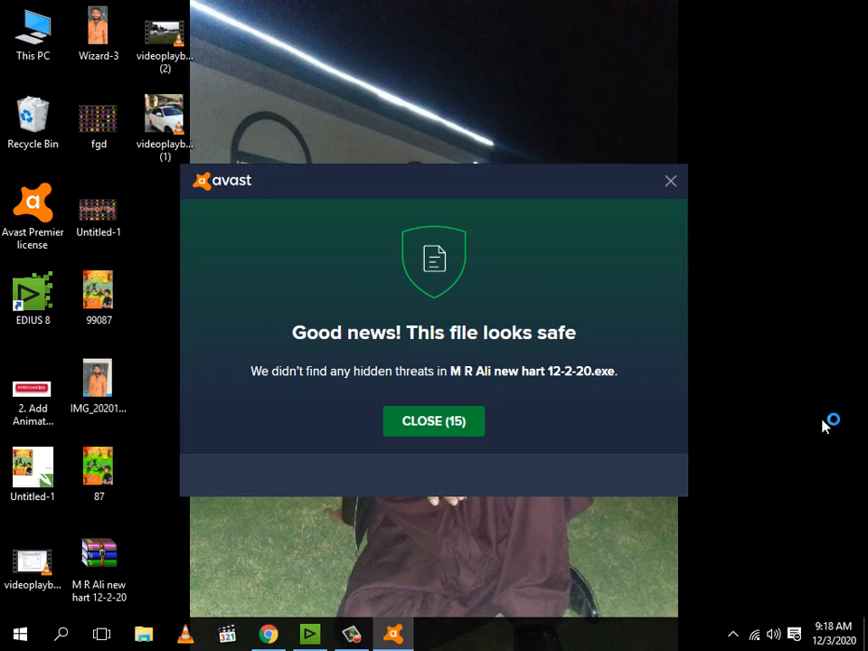
pyautogui.click(673, 180)
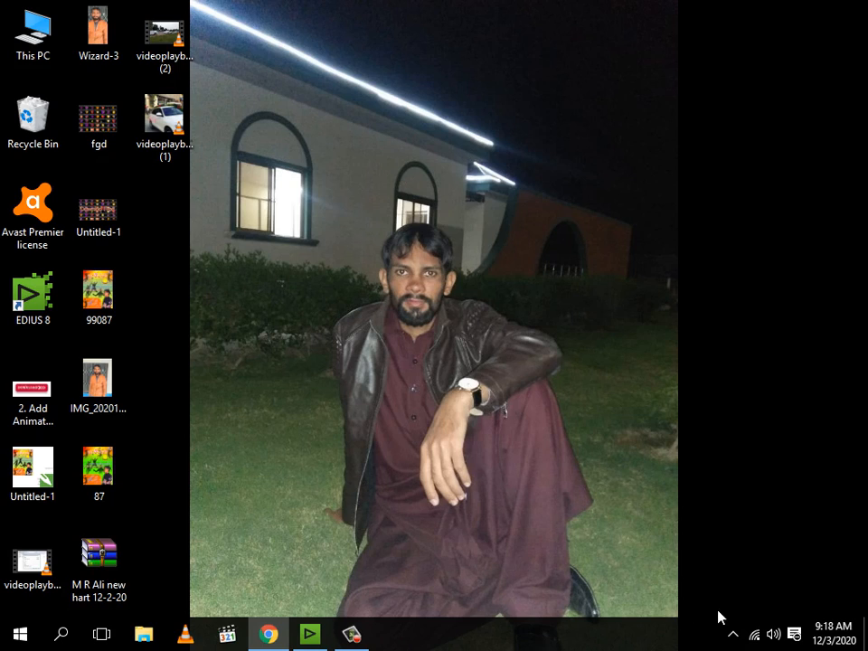
pyautogui.click(734, 636)
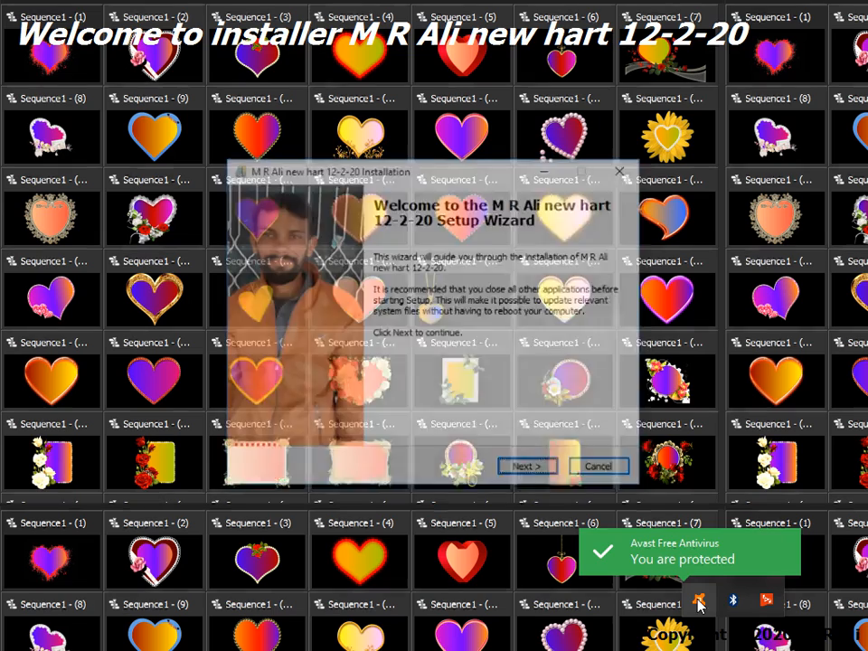
# Install the new hart 12-2-20 pack through its reopened setup wizard, and move its new shortcut to a free area of the desktop.
pyautogui.click(523, 469)
pyautogui.click(527, 471)
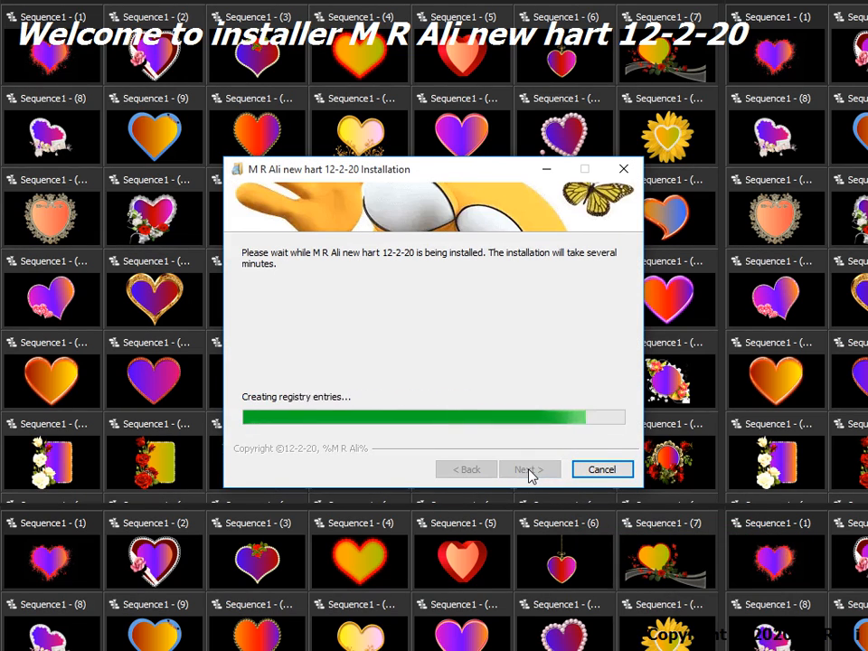
pyautogui.click(529, 471)
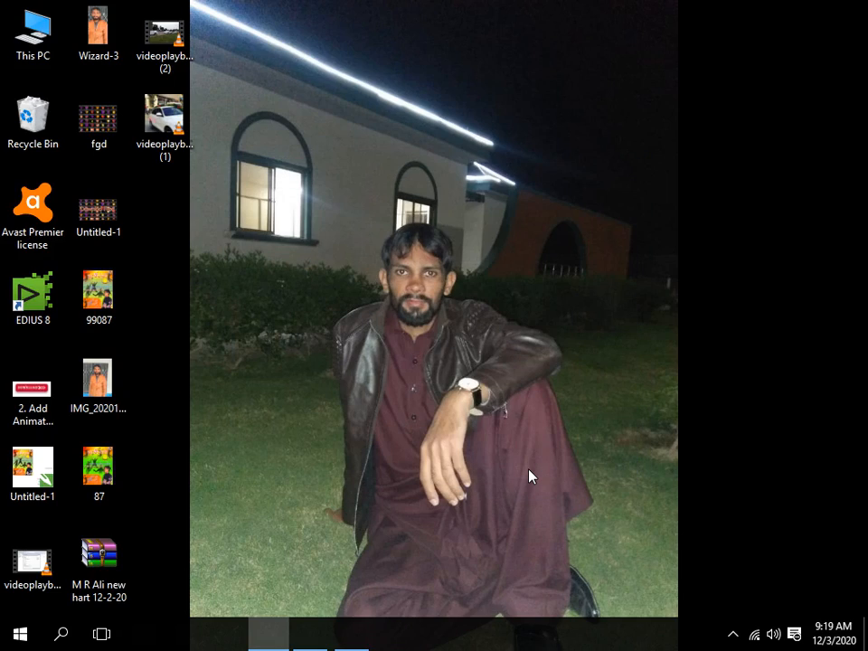
pyautogui.moveTo(145, 210); pyautogui.dragTo(201, 296)
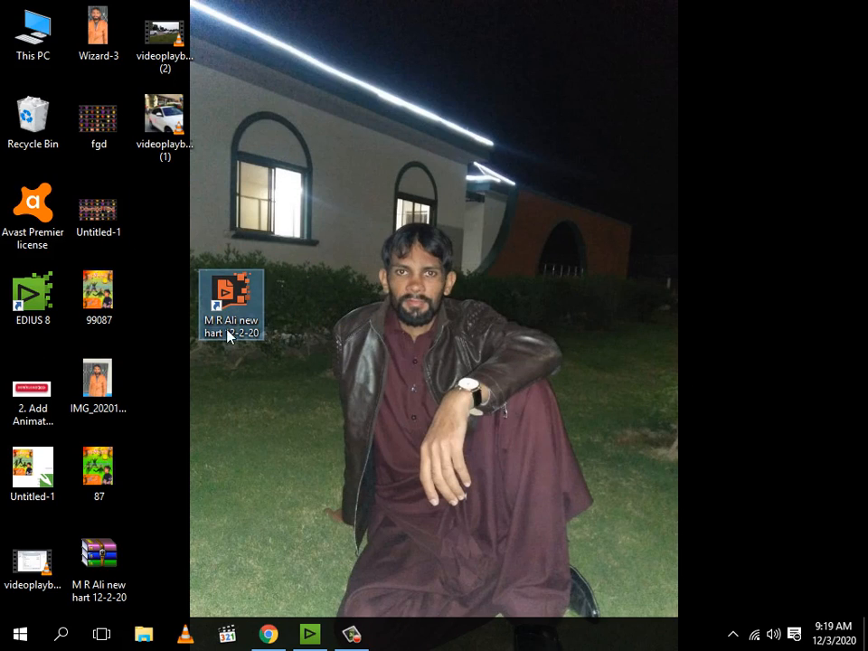
pyautogui.click(322, 475)
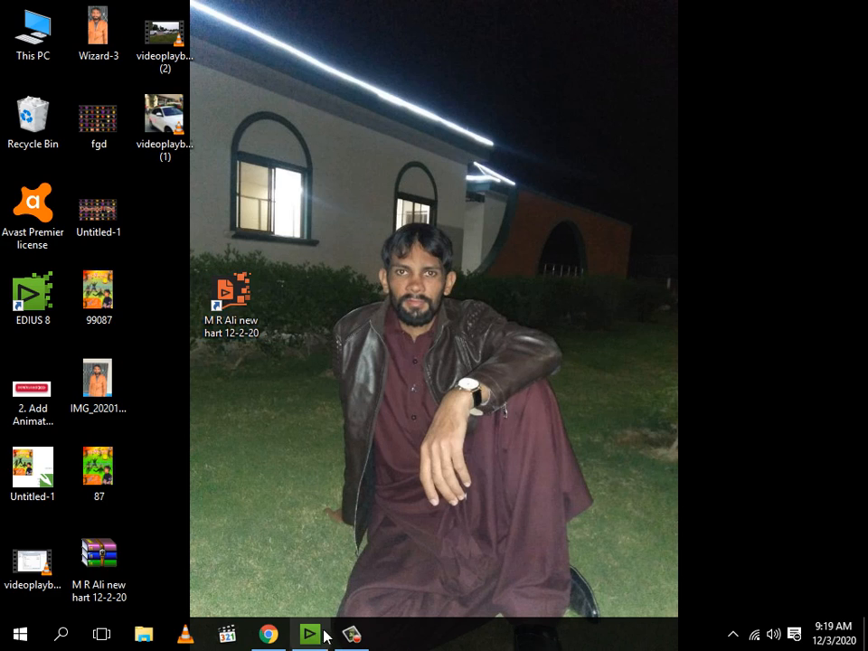
# Switch to EDIUS and open the new hart 12-2-20 project through its desktop shortcut, accepting read-only mode.
pyautogui.click(310, 636)
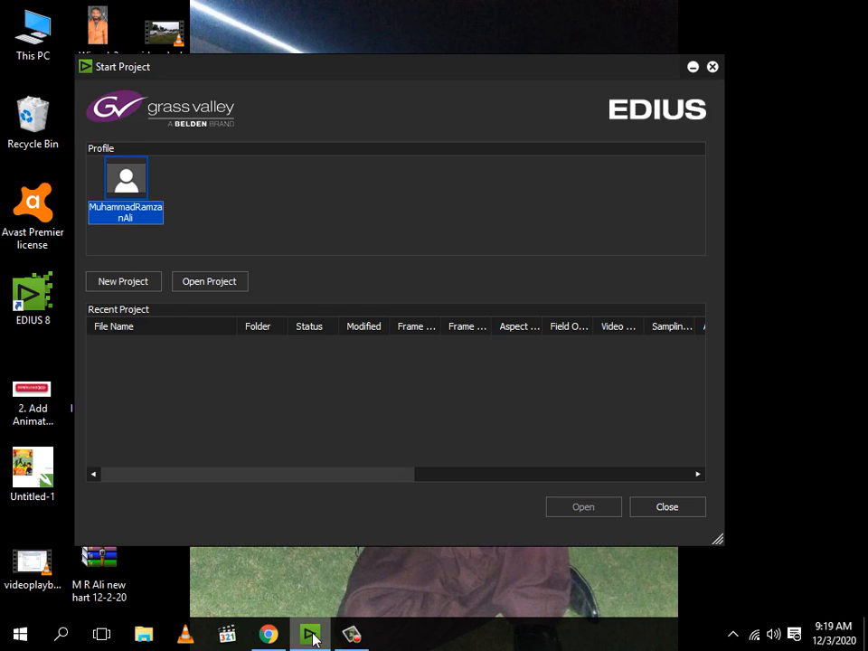
pyautogui.click(202, 285)
pyautogui.click(229, 140)
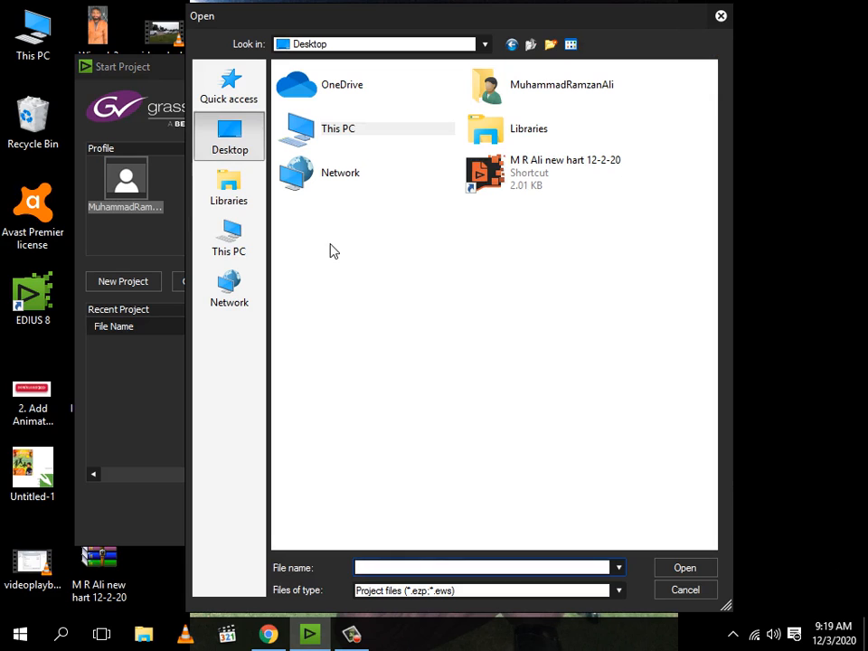
pyautogui.click(507, 187)
pyautogui.click(693, 568)
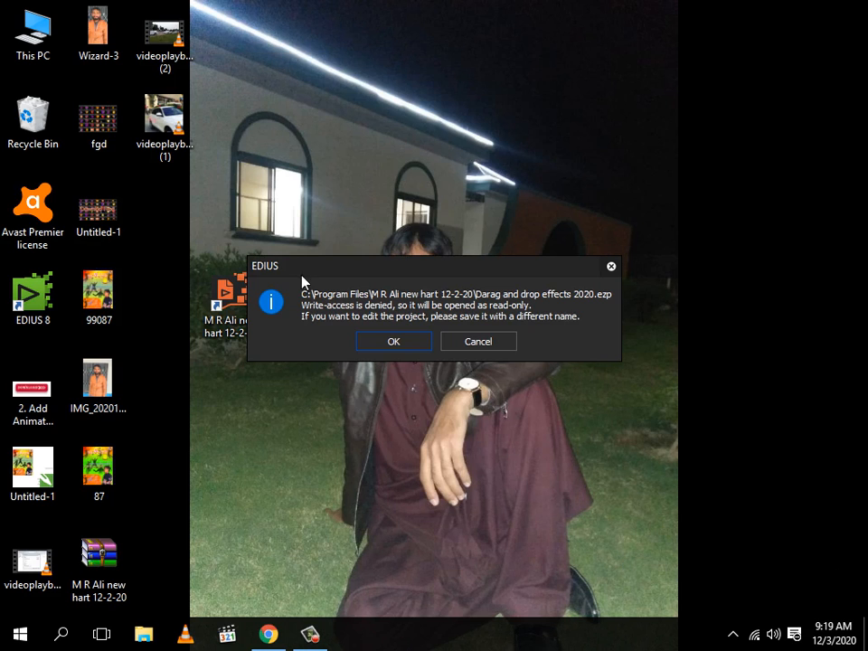
pyautogui.click(395, 342)
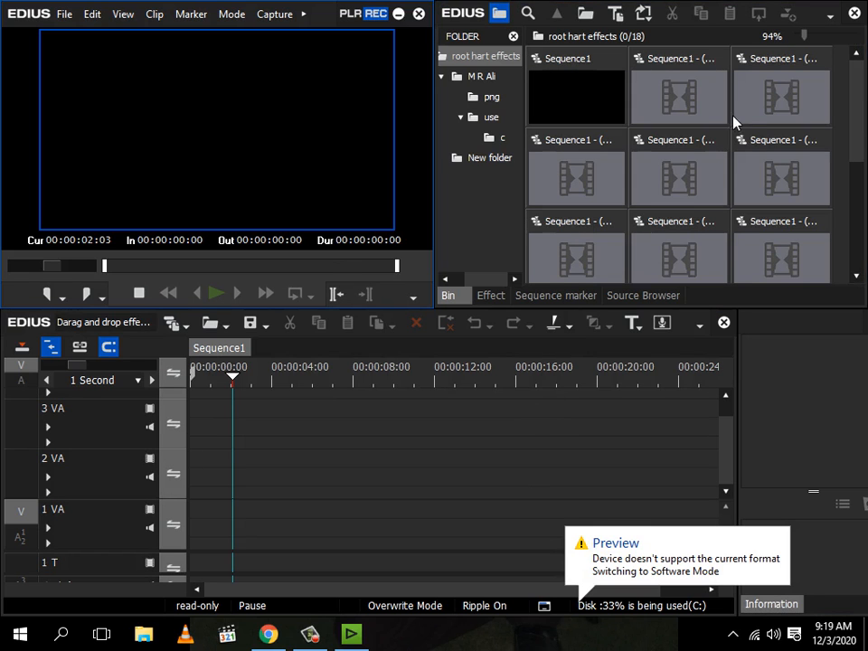
# Open New folder under root hart effects in the bin and browse its heart sequences.
pyautogui.moveTo(858, 110); pyautogui.dragTo(857, 178)
pyautogui.click(487, 165)
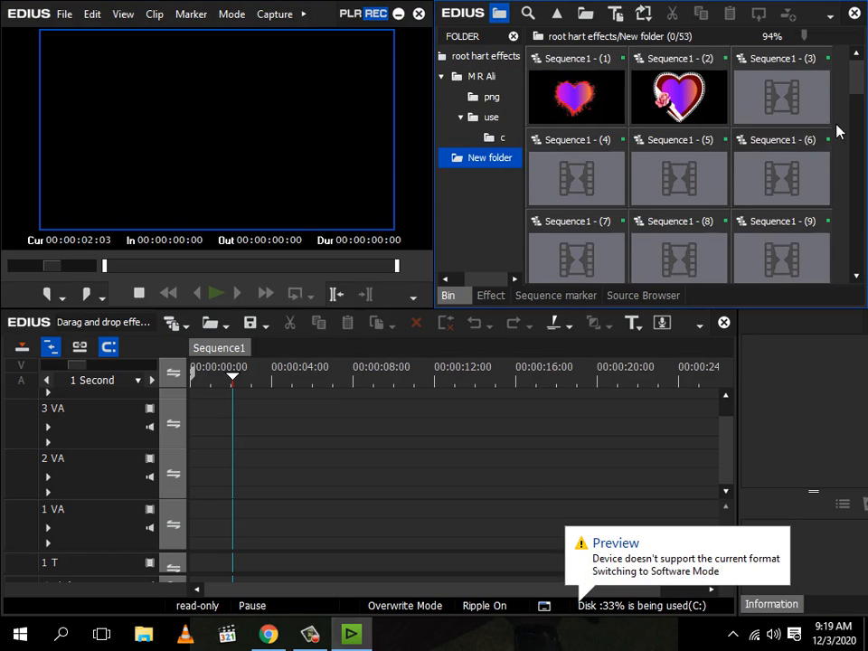
pyautogui.moveTo(859, 84)
pyautogui.mouseDown()
pyautogui.moveTo(860, 121)
pyautogui.moveTo(859, 92)
pyautogui.mouseUp()
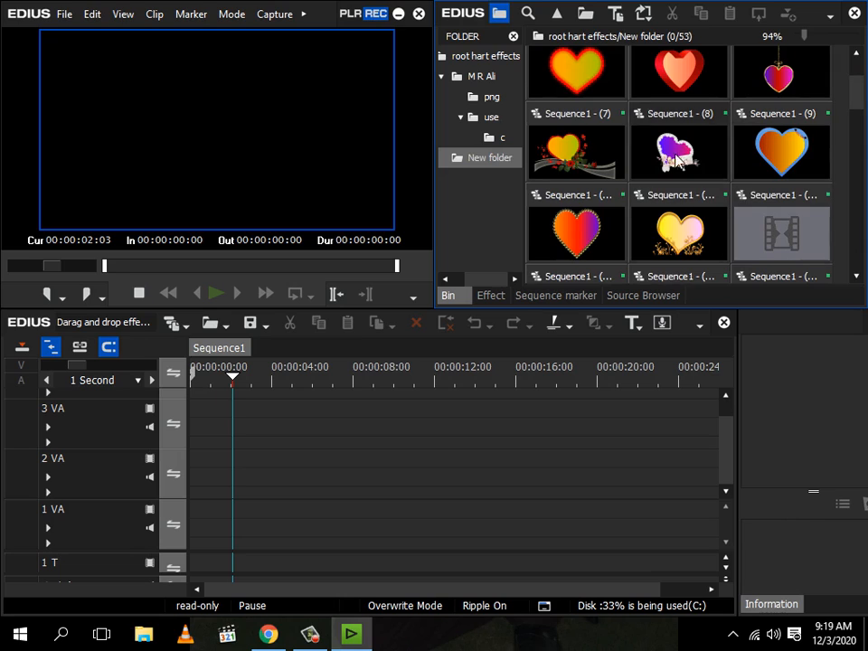
# Look through more of the heart sequences in New folder.
pyautogui.scroll(-3, 657, 168)
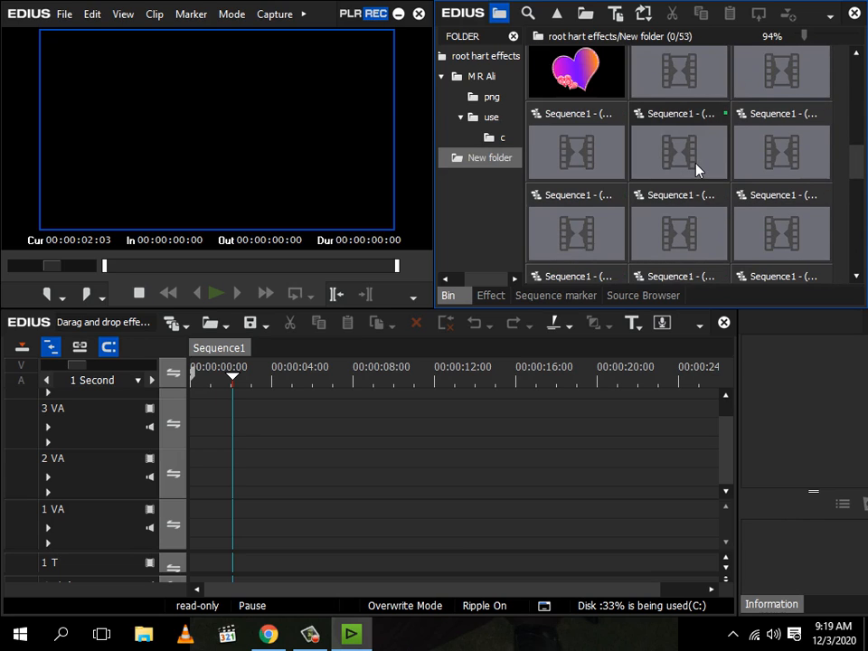
pyautogui.scroll(2, 640, 170)
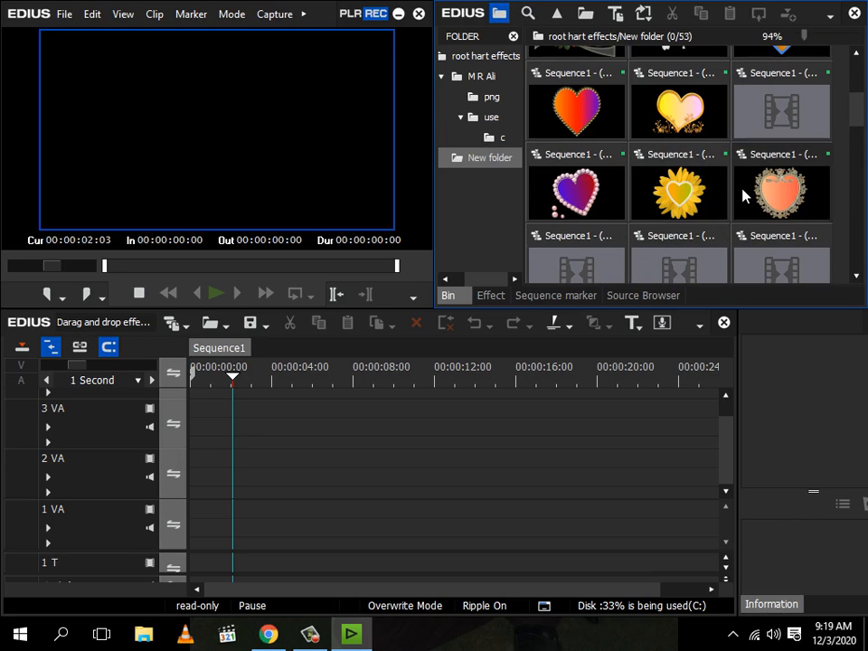
pyautogui.scroll(-2, 749, 189)
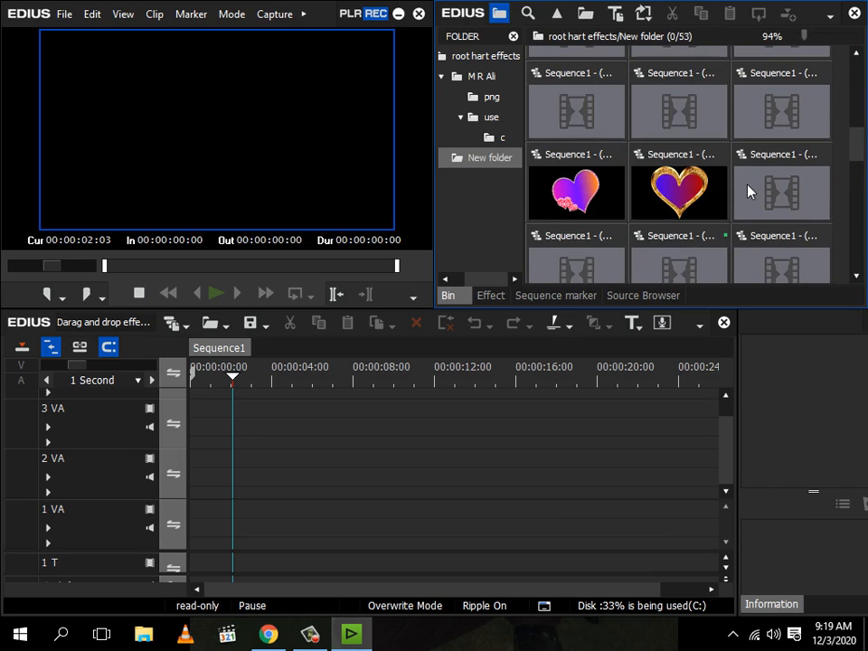
pyautogui.scroll(3, 749, 190)
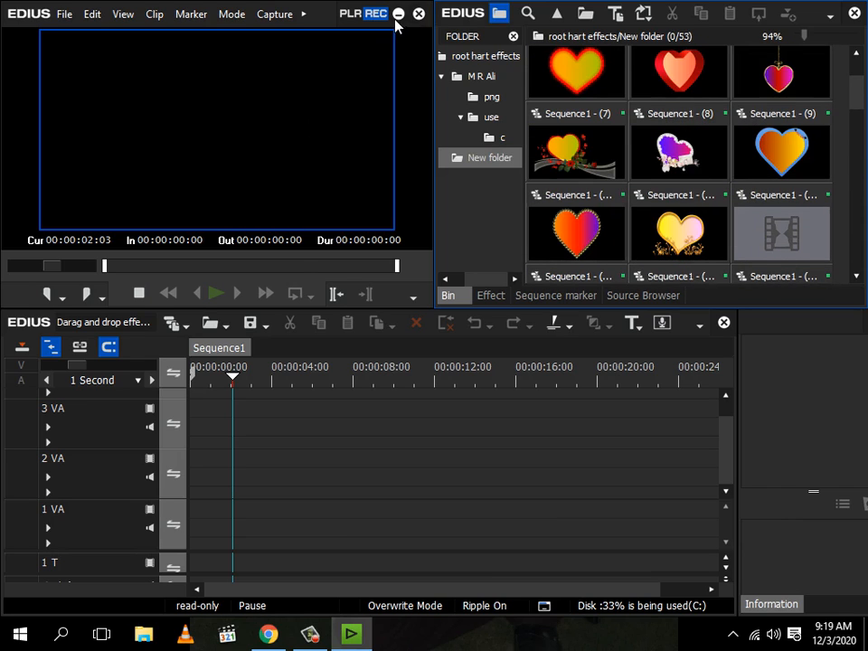
# Place the videoplayback (1) clip from the desktop at the start of track 2 VA and return the playhead to 00:00:00:00.
pyautogui.click(398, 14)
pyautogui.moveTo(165, 126); pyautogui.dragTo(180, 466)
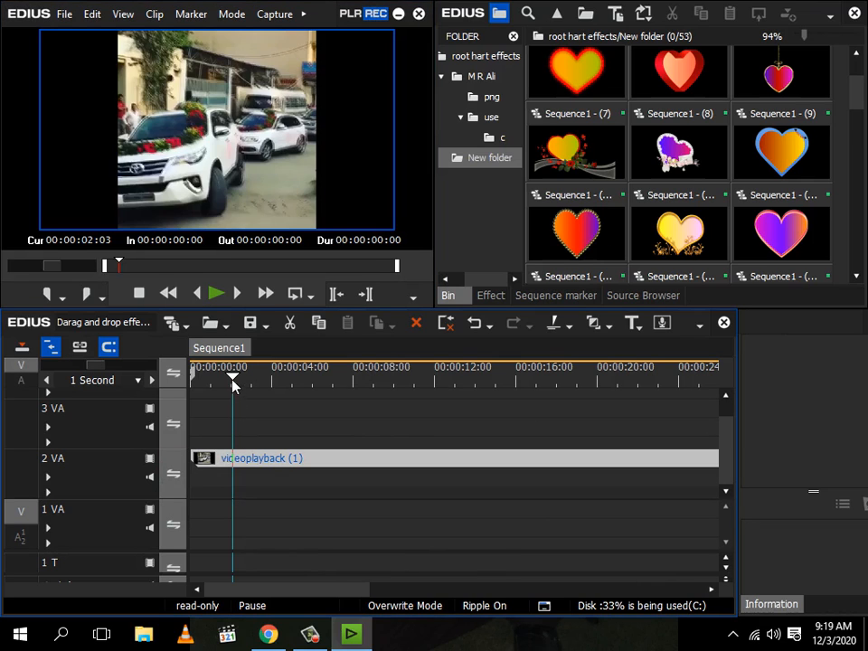
pyautogui.moveTo(237, 387); pyautogui.dragTo(188, 394)
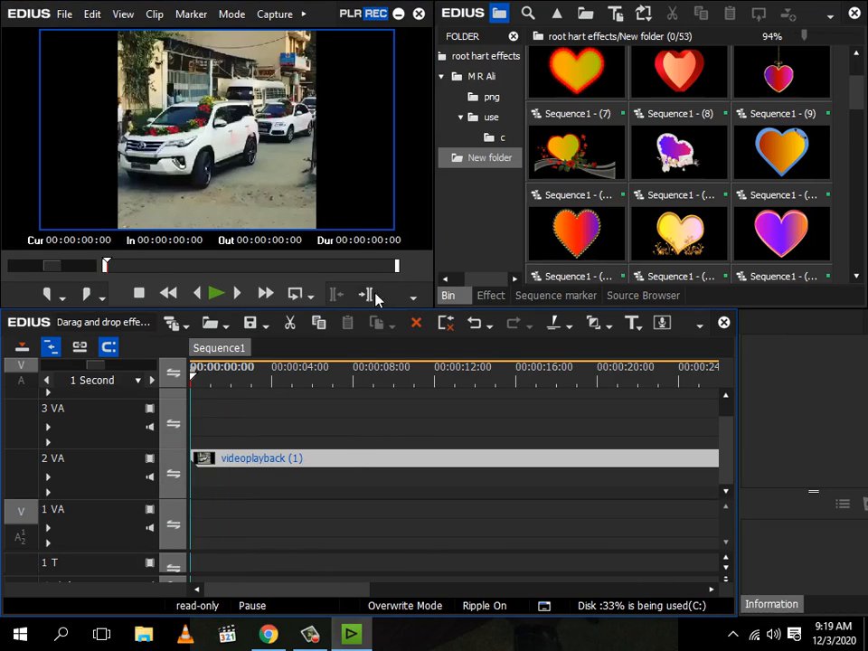
# Make the videoplayback (1) clip fill the frame by enabling Ignore pixel aspect in its Layouter settings.
pyautogui.click(345, 462)
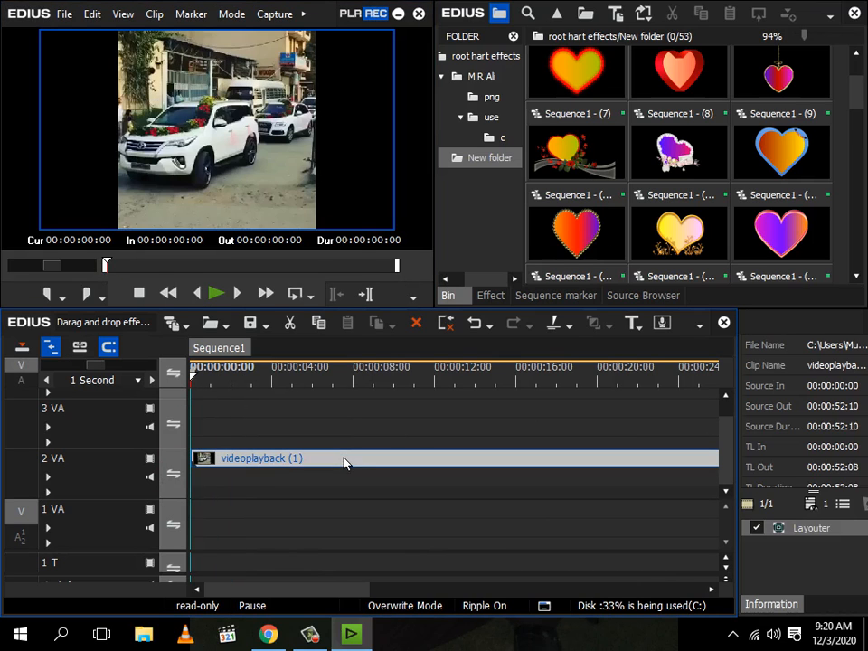
pyautogui.click(846, 511)
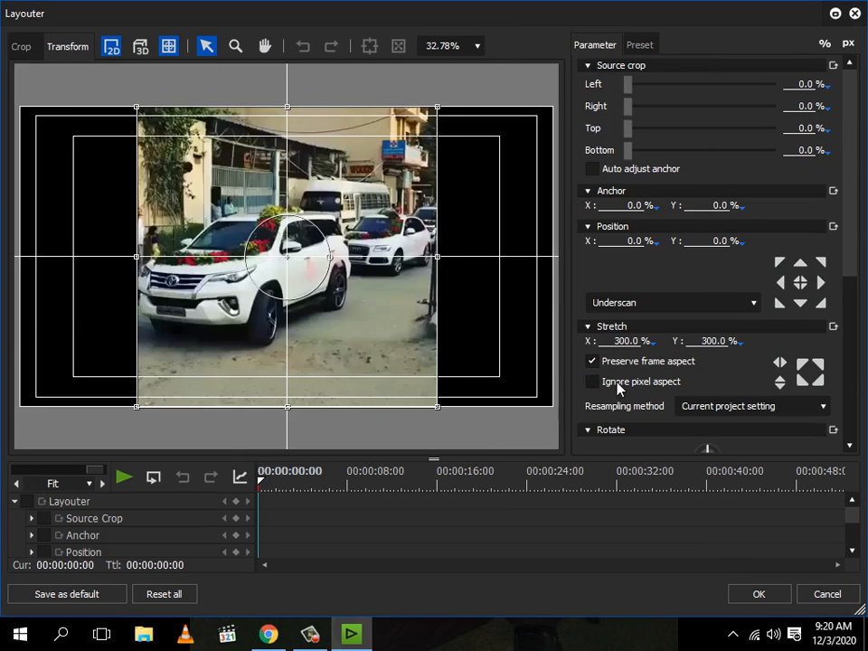
pyautogui.click(619, 385)
pyautogui.click(760, 594)
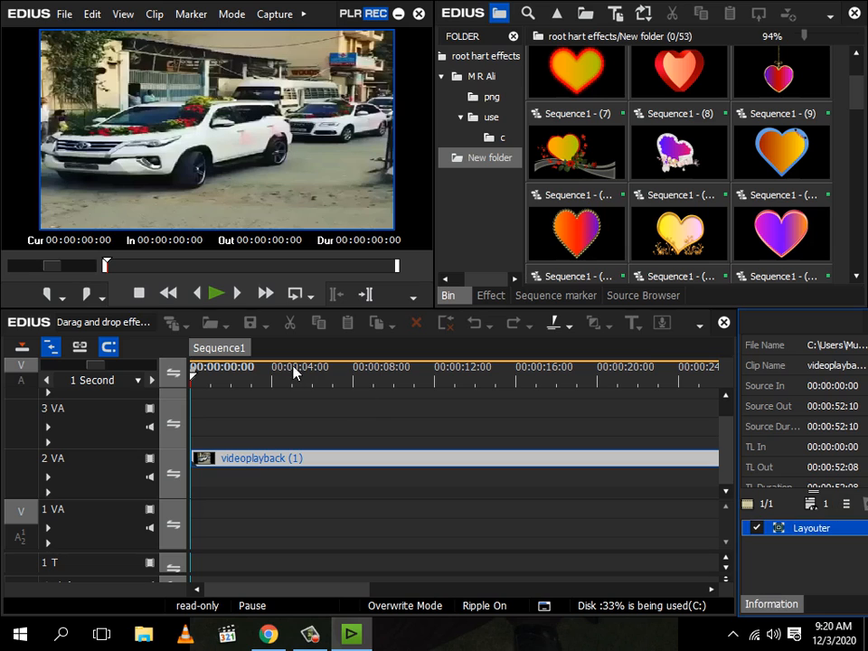
# Place the Sequence1 - (10) heart on track 3 VA at 00:00:05:09.
pyautogui.click(292, 381)
pyautogui.click(300, 382)
pyautogui.moveTo(572, 227); pyautogui.dragTo(310, 411)
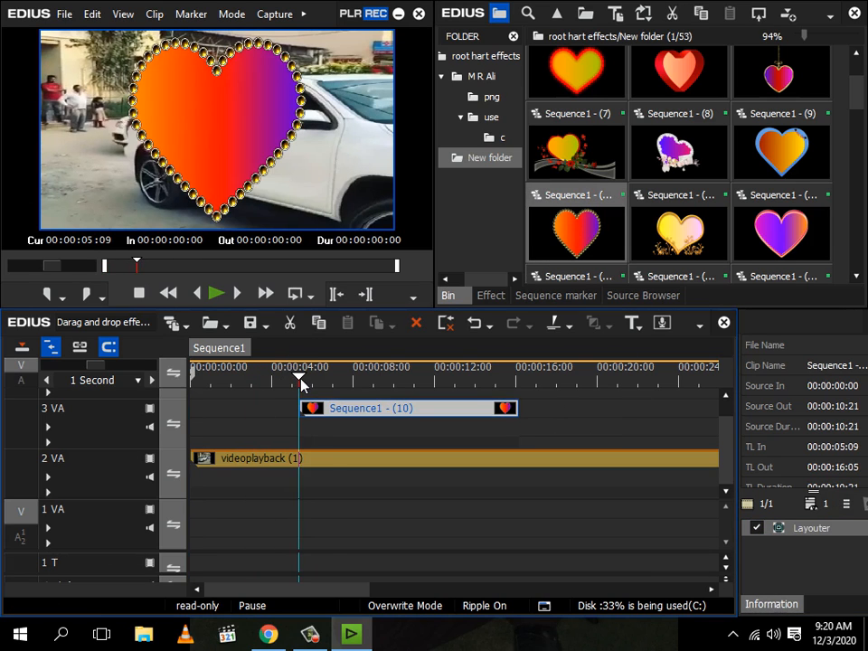
# Shrink the Sequence1 - (10) heart to 37.8% in the Layouter and move it to position X -34.00%, Y 27.70%.
pyautogui.click(332, 374)
pyautogui.click(843, 507)
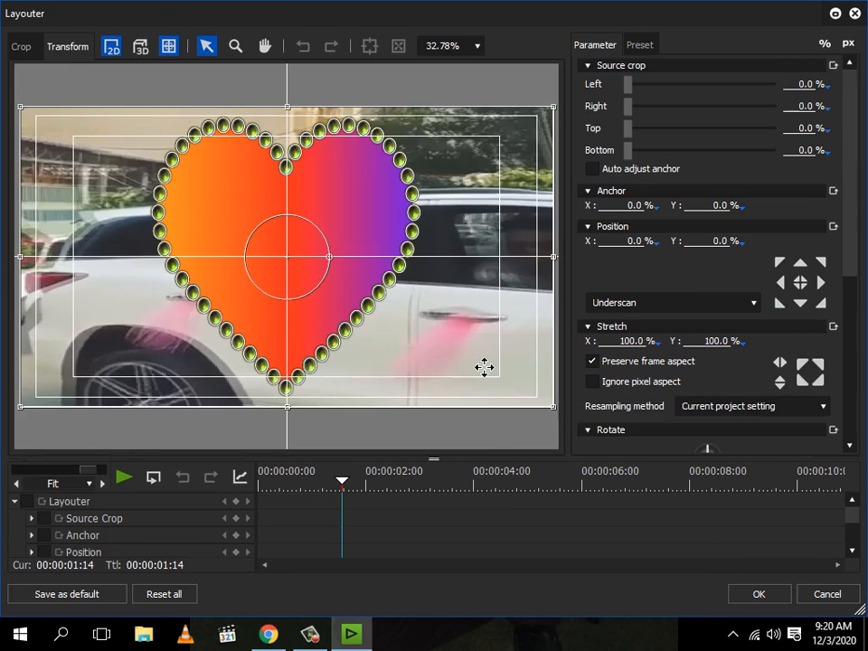
pyautogui.moveTo(553, 415); pyautogui.dragTo(136, 359)
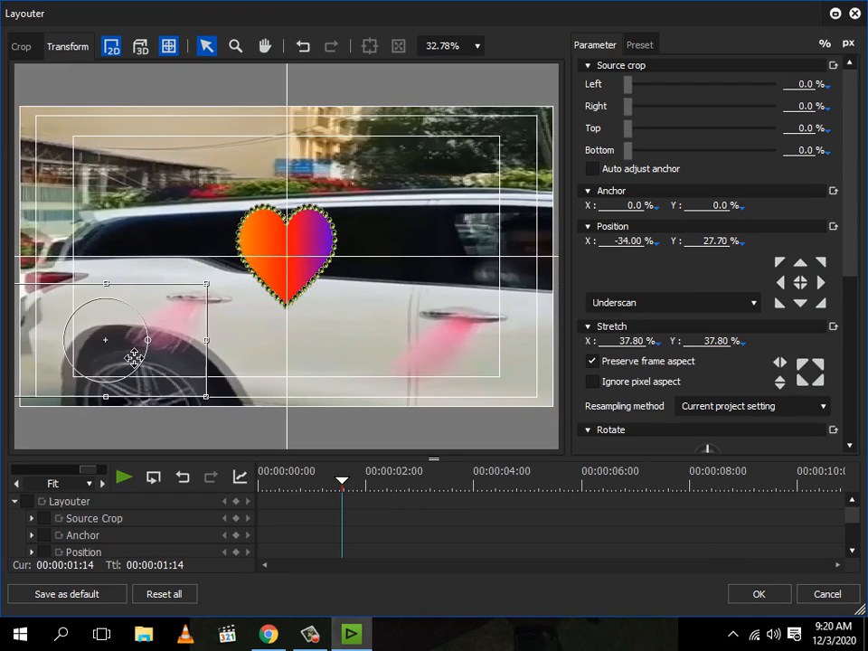
# Animate the heart in 3D mode from a starting Layouter keyframe to a Y rotation of -359.30°, with the end keyframe at about 7 seconds.
pyautogui.click(140, 48)
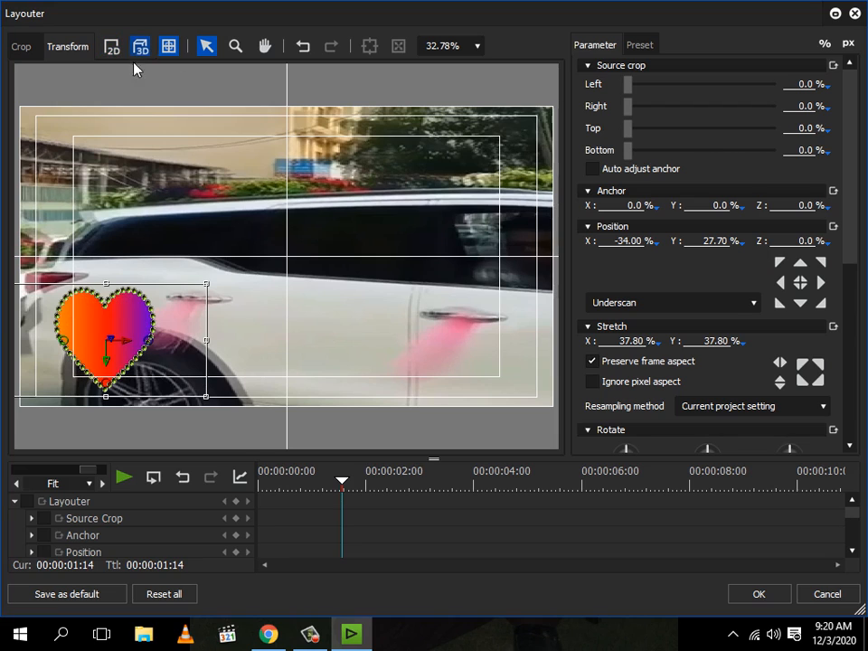
pyautogui.click(235, 503)
pyautogui.click(500, 477)
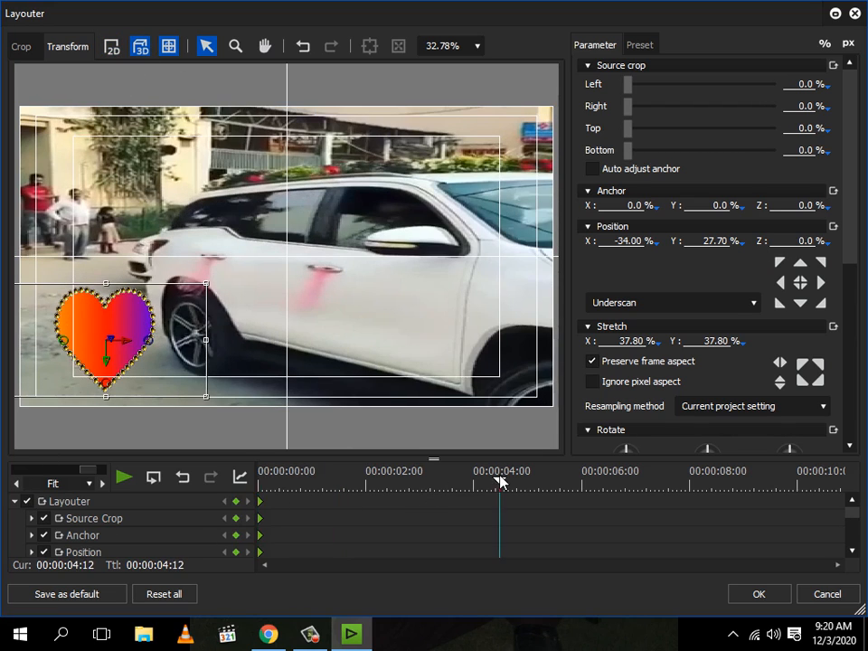
pyautogui.moveTo(853, 236); pyautogui.dragTo(853, 326)
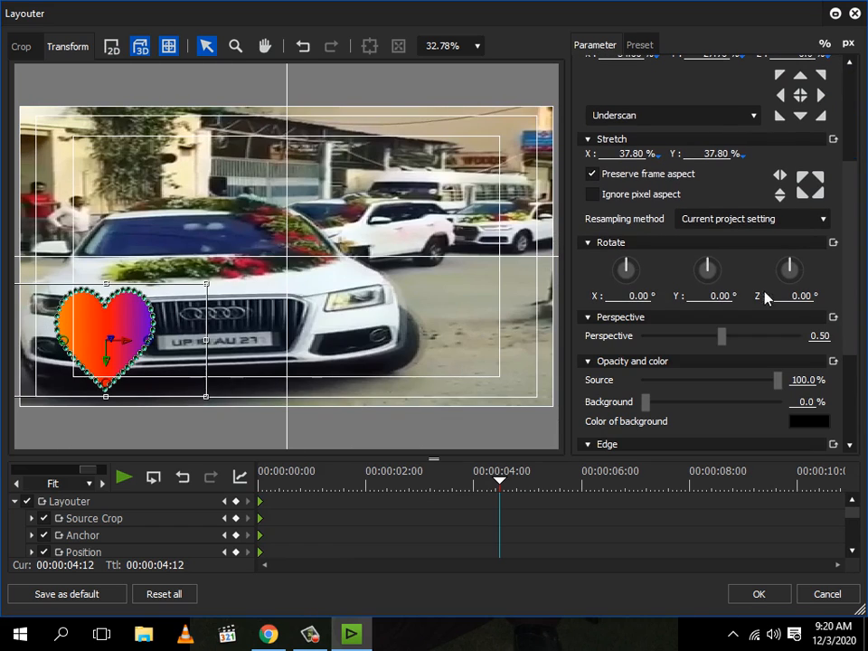
pyautogui.moveTo(712, 271); pyautogui.dragTo(708, 269)
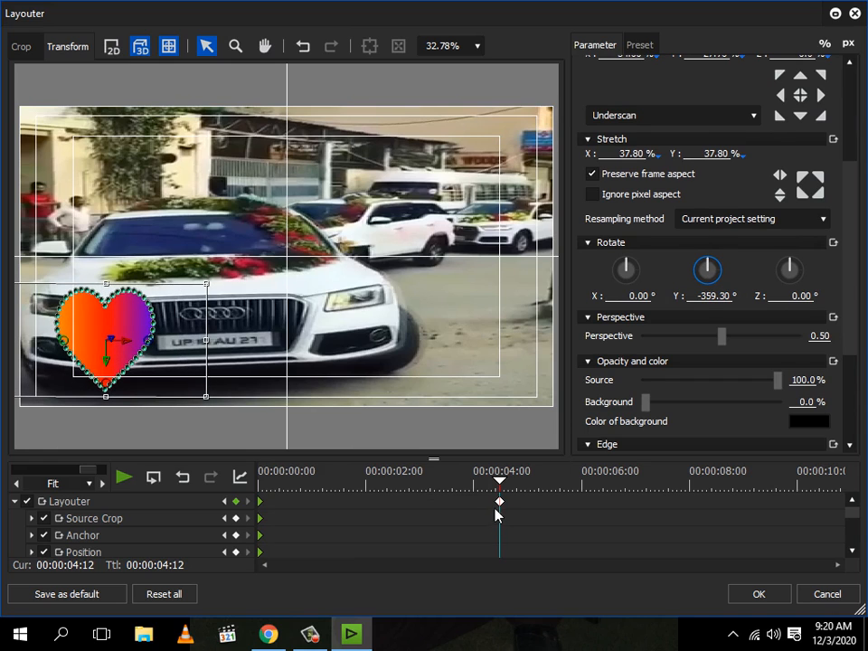
pyautogui.moveTo(499, 501); pyautogui.dragTo(643, 501)
pyautogui.click(776, 600)
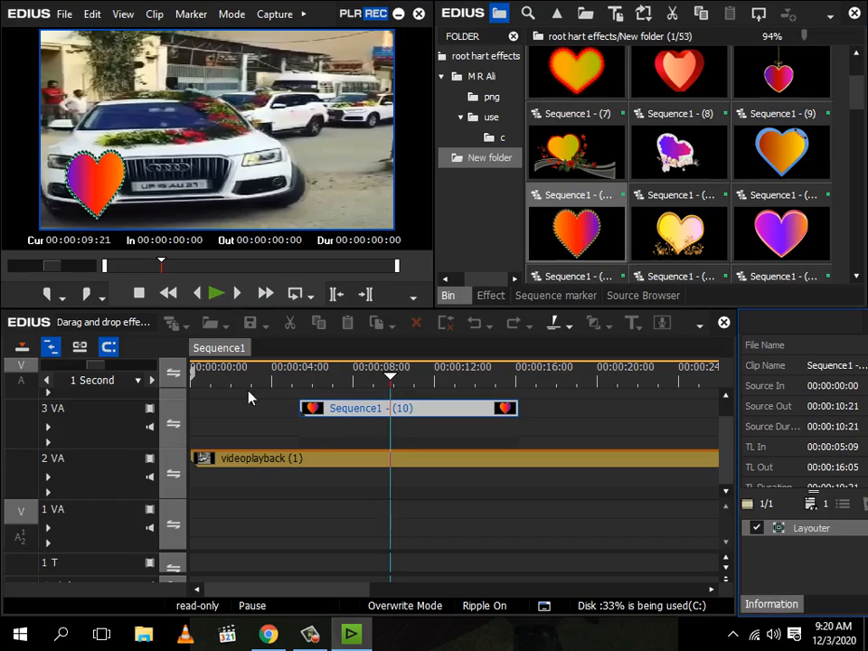
# Play back the Sequence1 - (10) heart over the video to check its rotation.
pyautogui.moveTo(410, 388); pyautogui.dragTo(257, 318)
pyautogui.click(214, 294)
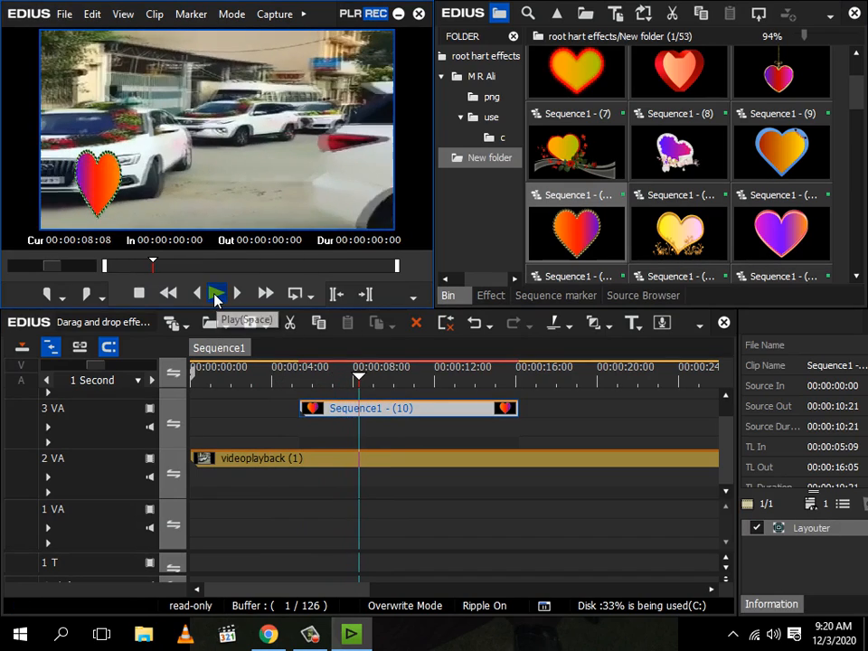
pyautogui.click(217, 295)
# Place the hanging heart Sequence1 - (6) from New folder on track 3 VA at 00:00:19:11.
pyautogui.moveTo(331, 597); pyautogui.dragTo(384, 595)
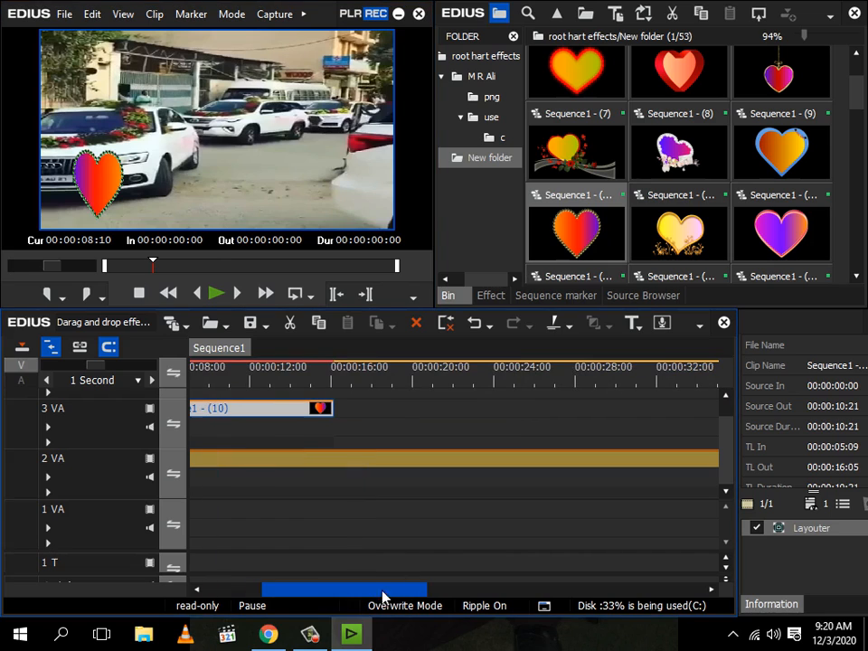
pyautogui.click(399, 376)
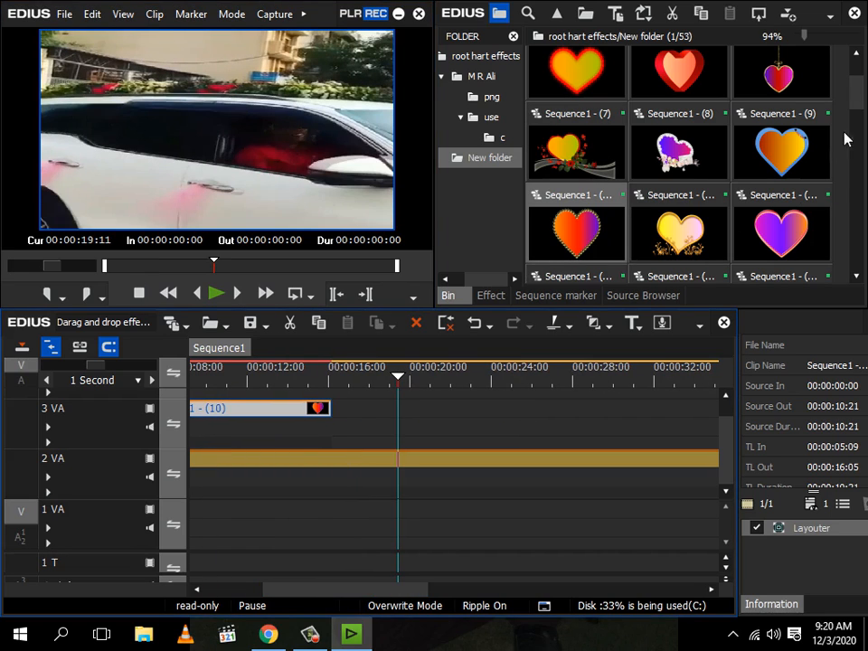
pyautogui.moveTo(864, 120); pyautogui.dragTo(860, 132)
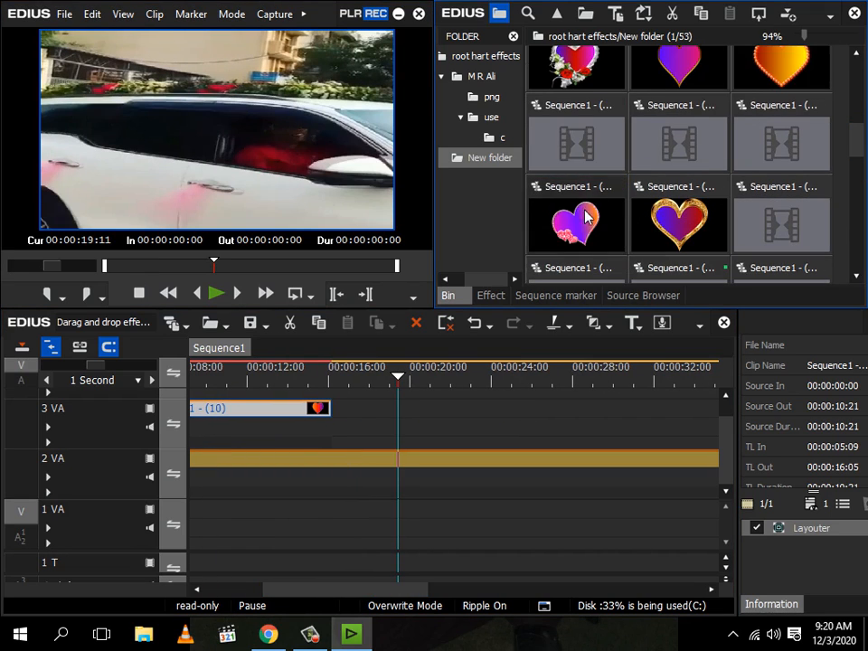
pyautogui.scroll(1, 744, 192)
pyautogui.moveTo(780, 101); pyautogui.dragTo(439, 388)
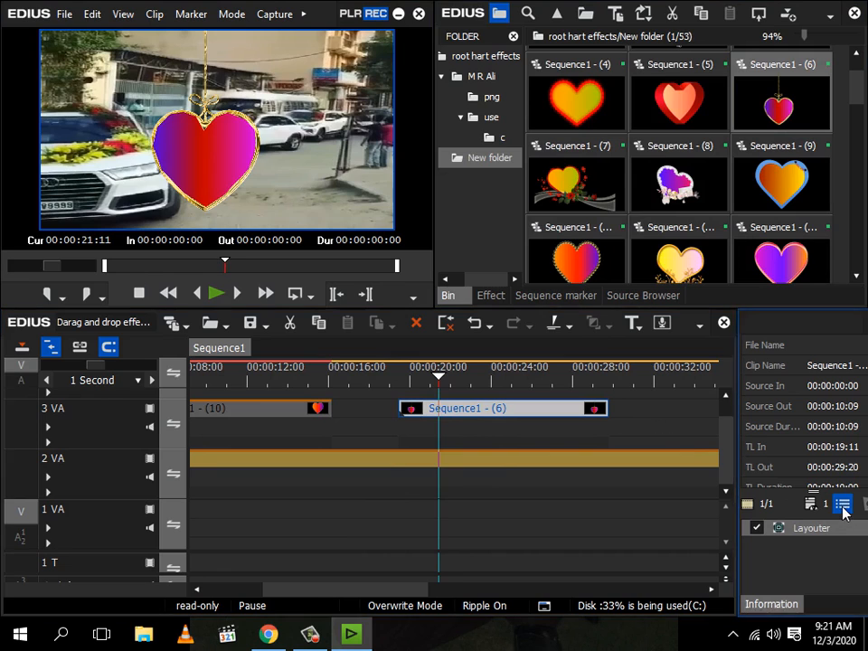
# Shrink the Sequence1 - (6) heart to 84.8% in the Layouter, move it to the frame's upper left area, and preview it.
pyautogui.press('F7')
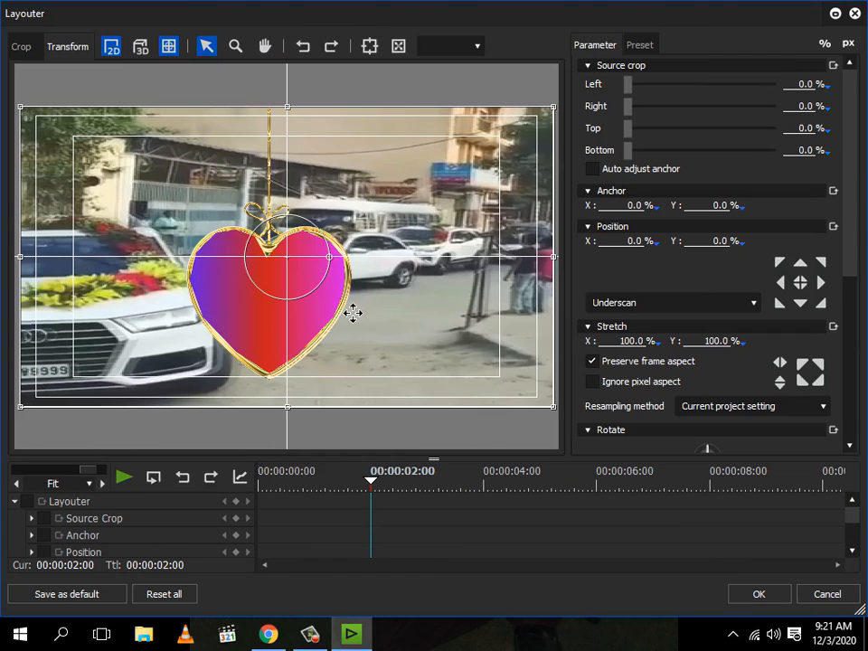
pyautogui.moveTo(224, 289); pyautogui.dragTo(176, 287)
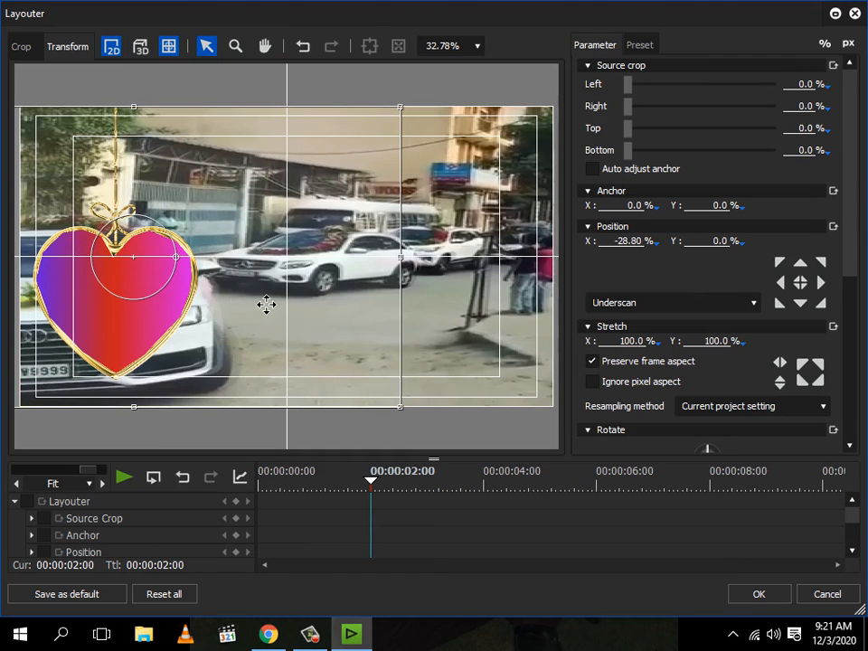
pyautogui.moveTo(154, 310); pyautogui.dragTo(171, 311)
pyautogui.moveTo(391, 414); pyautogui.dragTo(343, 369)
pyautogui.moveTo(142, 320); pyautogui.dragTo(143, 313)
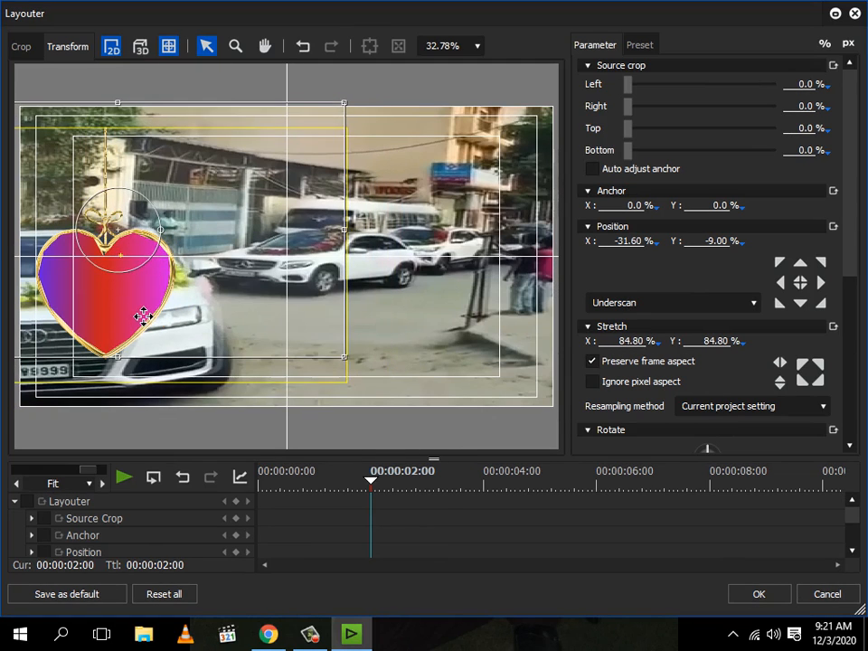
pyautogui.click(759, 595)
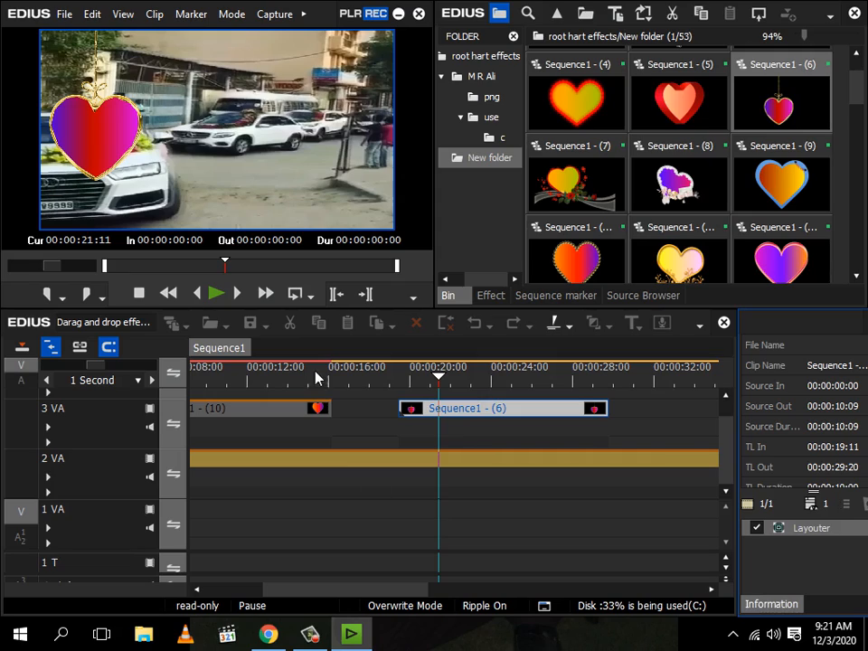
pyautogui.click(218, 295)
# Place the double-heart Sequence1 - (54) from the root hart effects folder on track 3 VA at 00:00:32:22.
pyautogui.moveTo(361, 590); pyautogui.dragTo(425, 606)
pyautogui.click(416, 376)
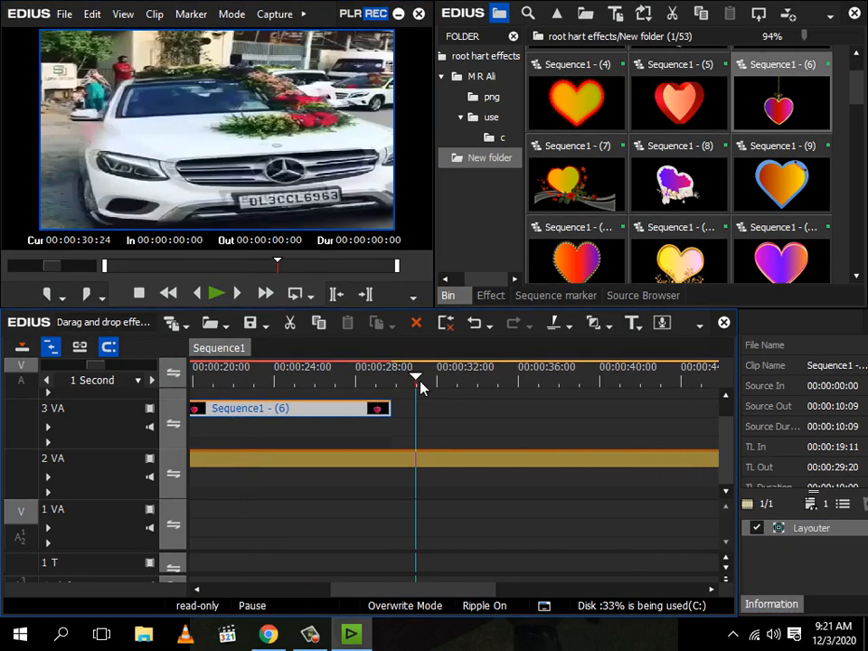
pyautogui.scroll(-5, 663, 188)
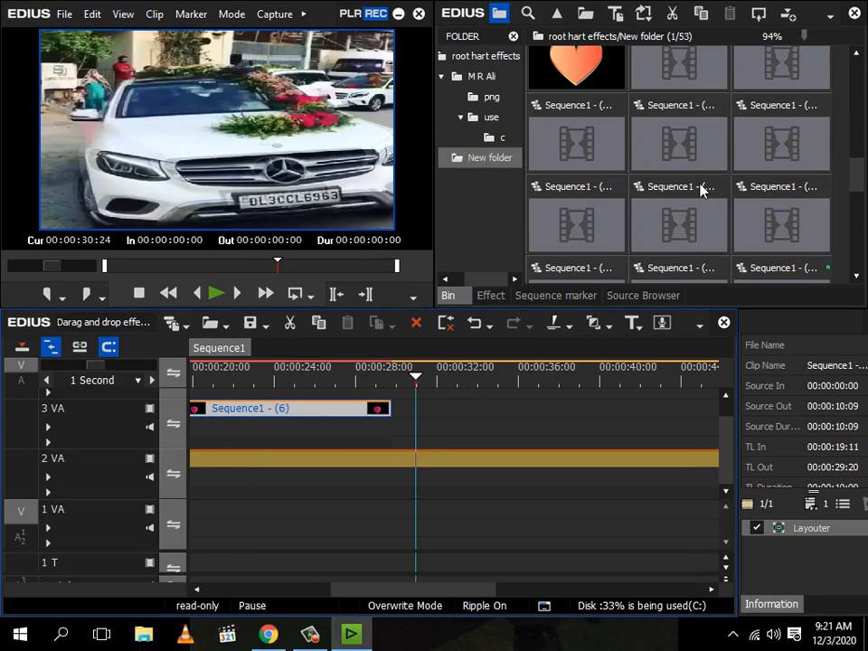
pyautogui.scroll(2, 633, 118)
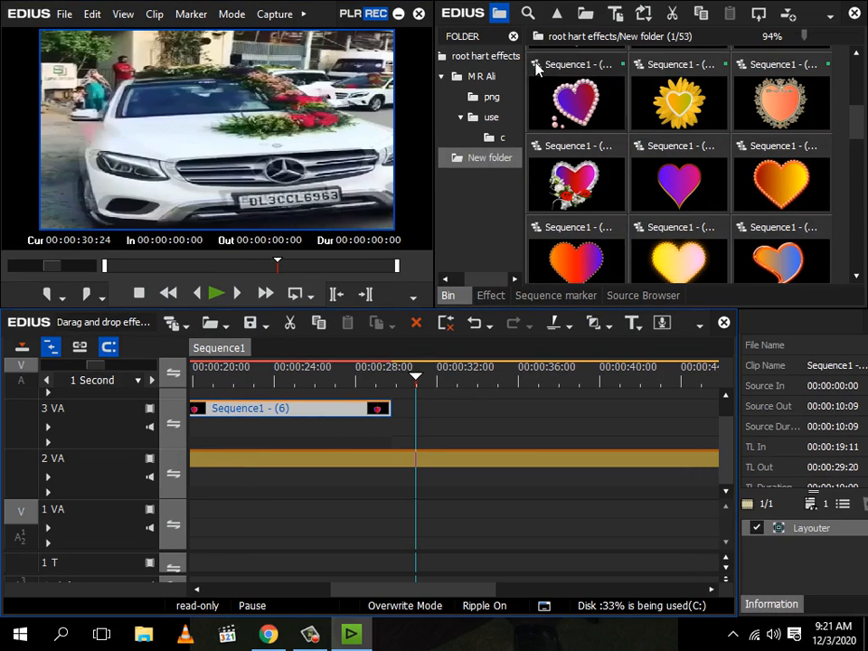
pyautogui.click(488, 56)
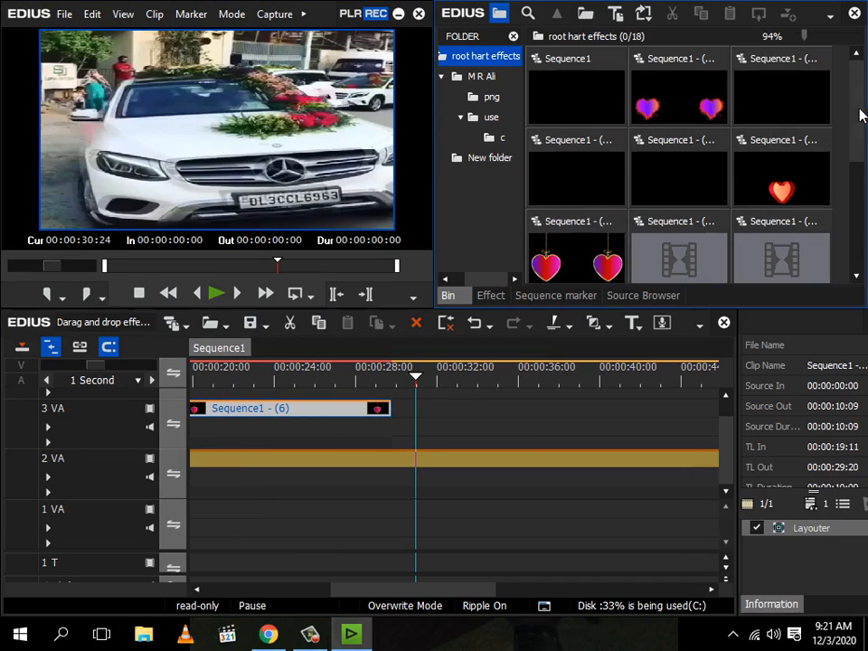
pyautogui.click(676, 106)
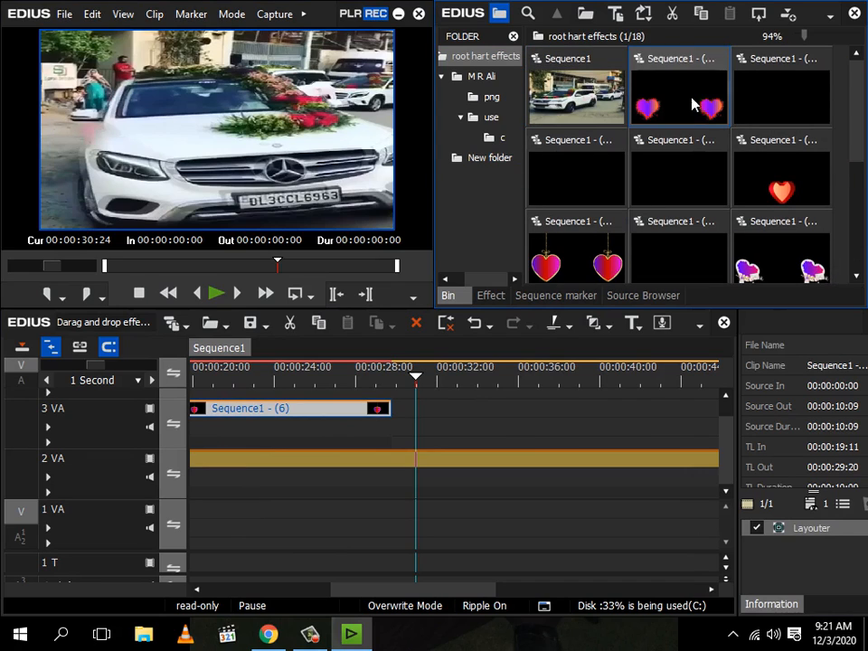
pyautogui.moveTo(468, 411); pyautogui.dragTo(455, 406)
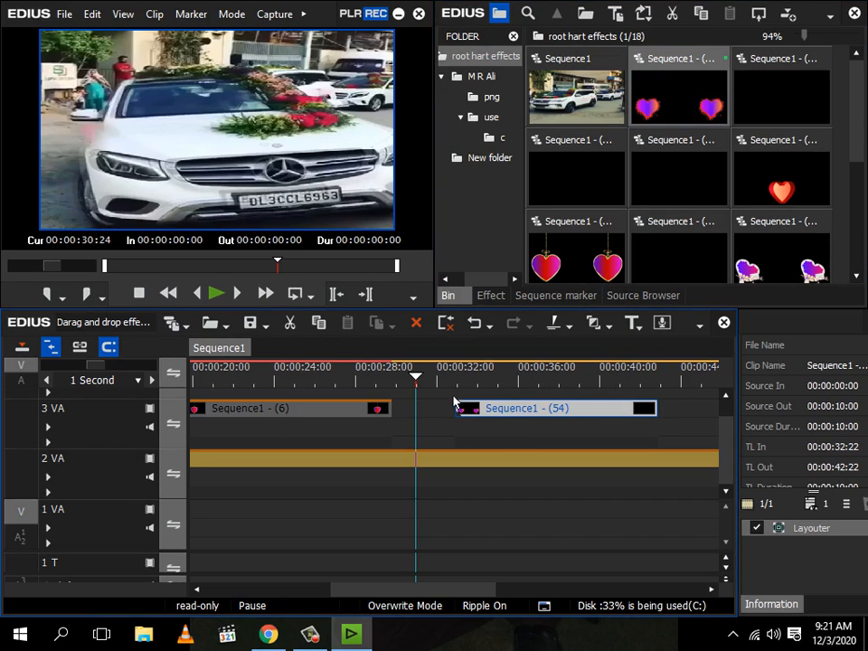
# Play the Sequence1 - (54) effect over the video, viewing it briefly in full screen.
pyautogui.press('space')
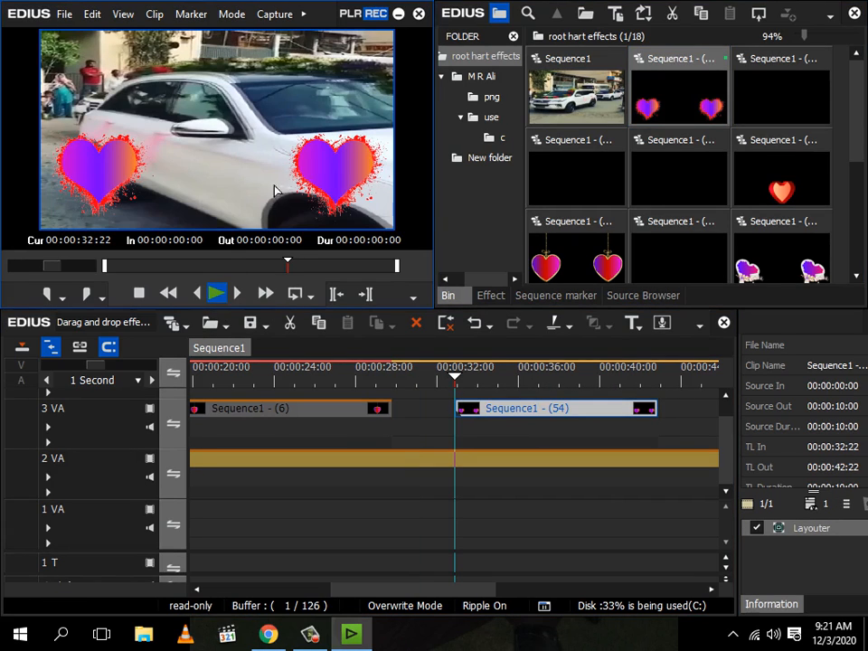
pyautogui.doubleClick(310, 161)
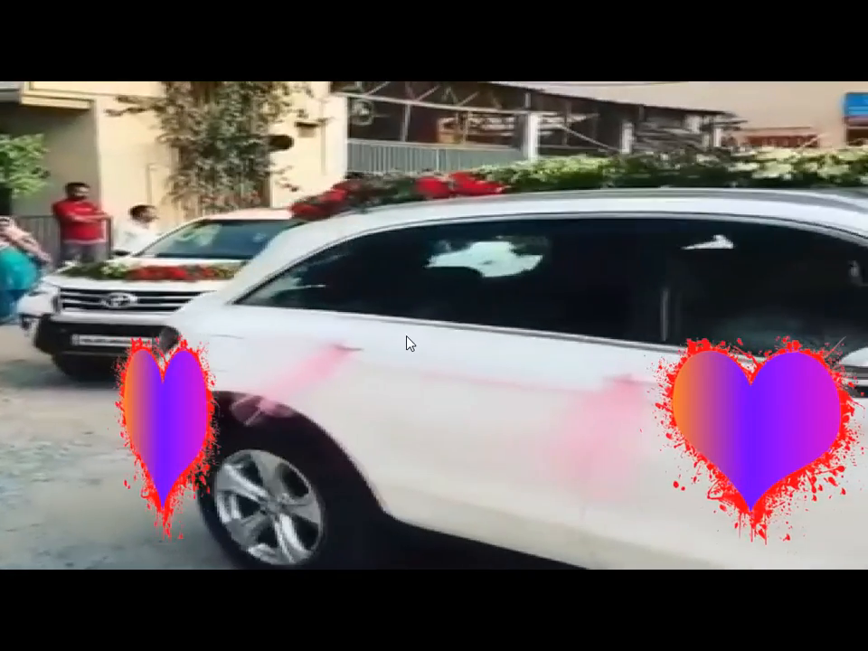
pyautogui.doubleClick(407, 342)
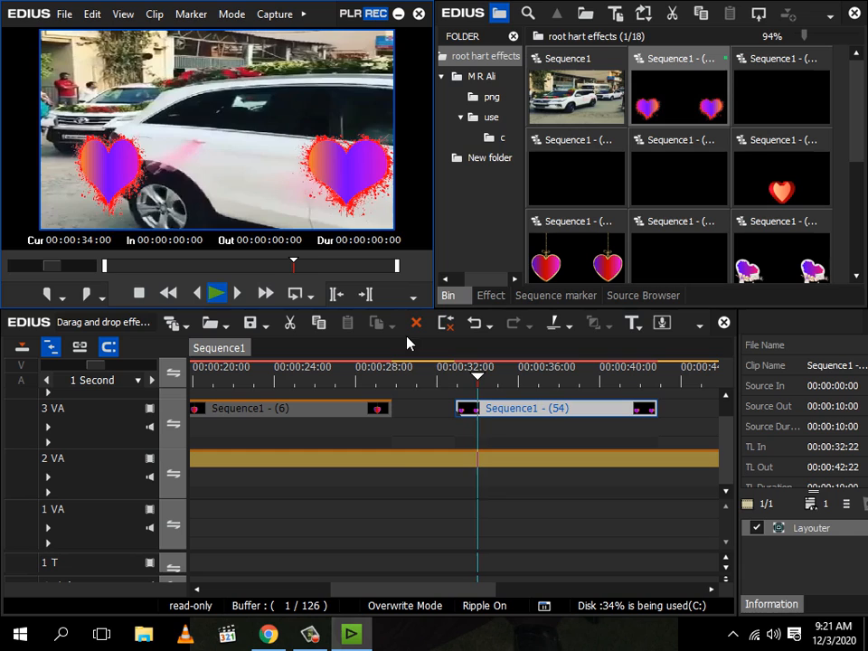
# Move the video clip on track 2 VA along the timeline so that it starts at 00:00:20:23.
pyautogui.moveTo(347, 588); pyautogui.dragTo(437, 591)
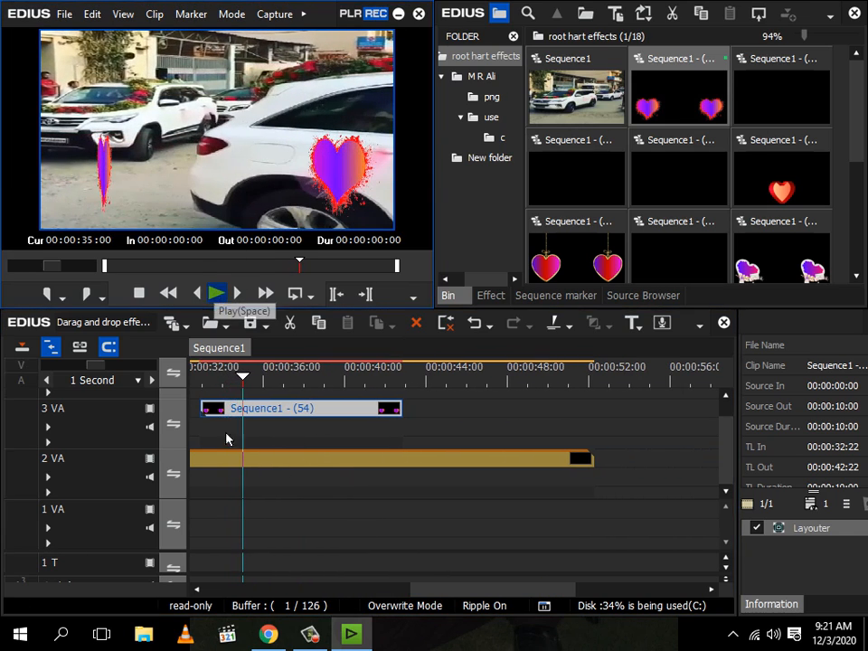
pyautogui.moveTo(214, 463); pyautogui.dragTo(528, 461)
pyautogui.moveTo(340, 460); pyautogui.dragTo(452, 455)
# Place the rose-heart effect Sequence1 - (55) from root hart effects on track 3 VA at 00:00:45:11 and preview it.
pyautogui.moveTo(782, 99); pyautogui.dragTo(467, 418)
pyautogui.click(445, 382)
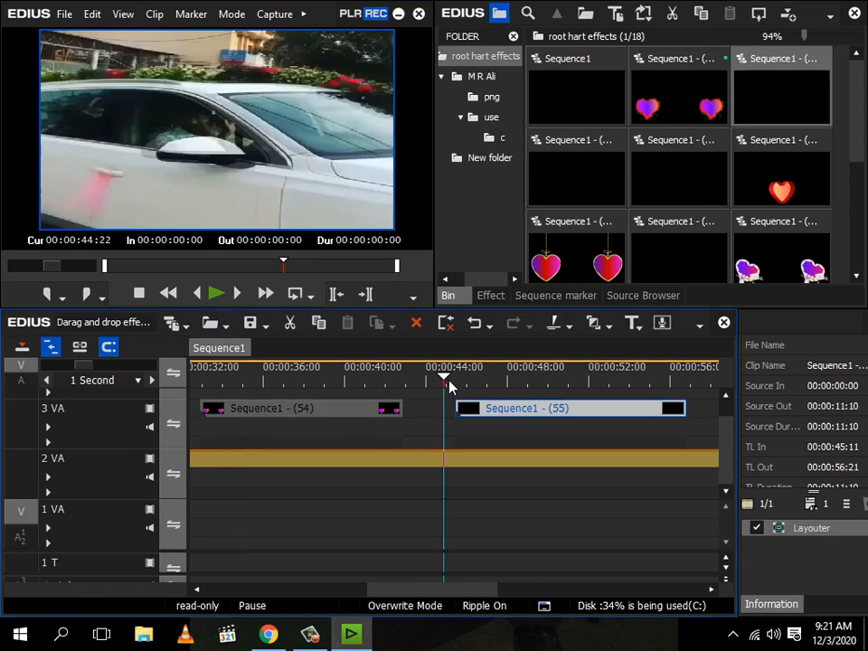
pyautogui.click(217, 294)
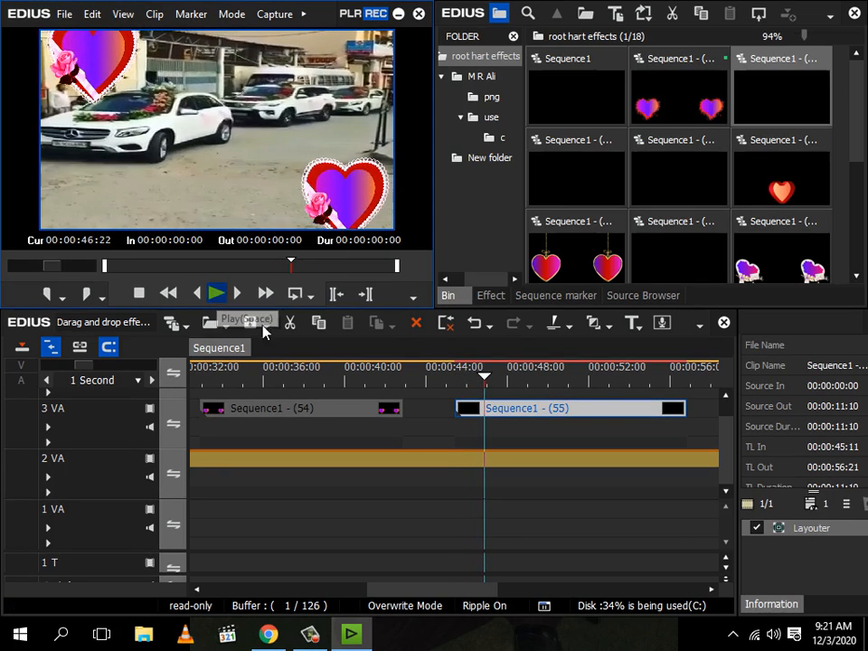
# Place the twin hanging hearts Sequence1 - (59) on track 3 VA at 00:00:58:03 and preview them over the video.
pyautogui.moveTo(413, 589); pyautogui.dragTo(485, 589)
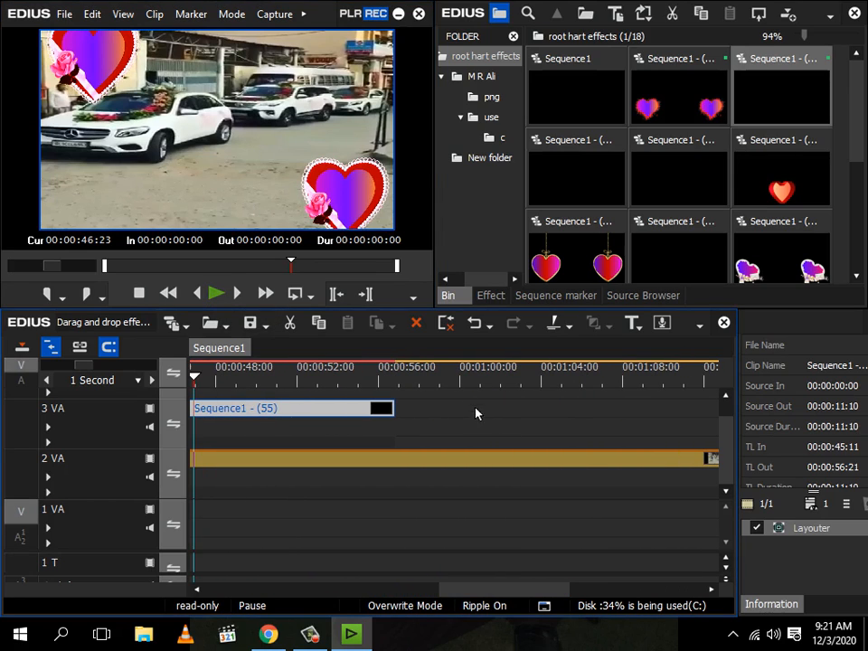
pyautogui.click(422, 384)
pyautogui.moveTo(560, 276); pyautogui.dragTo(430, 418)
pyautogui.click(216, 296)
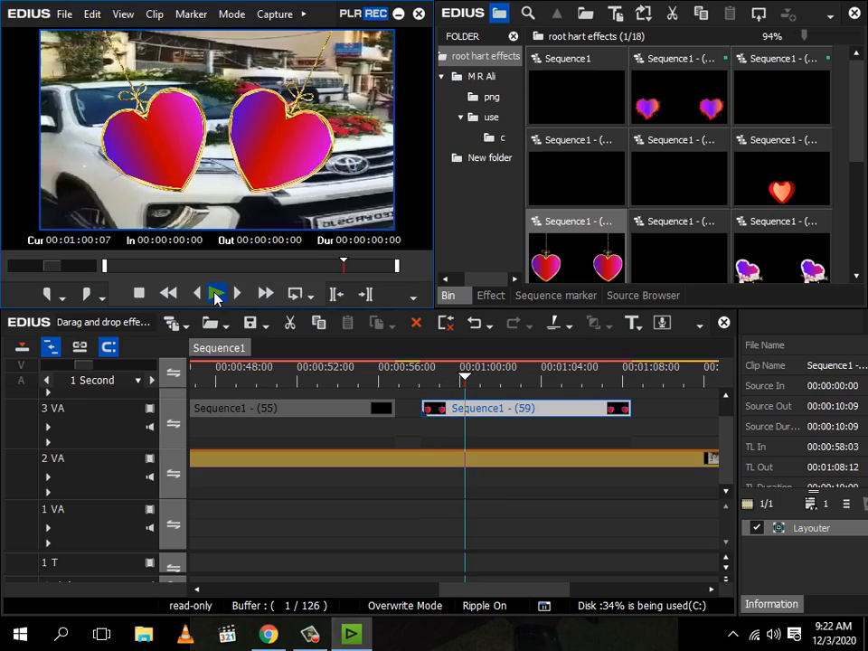
pyautogui.click(215, 295)
# Move the video clip on track 2 VA along the timeline to start at about 00:01:02.
pyautogui.moveTo(472, 601); pyautogui.dragTo(526, 602)
pyautogui.click(362, 459)
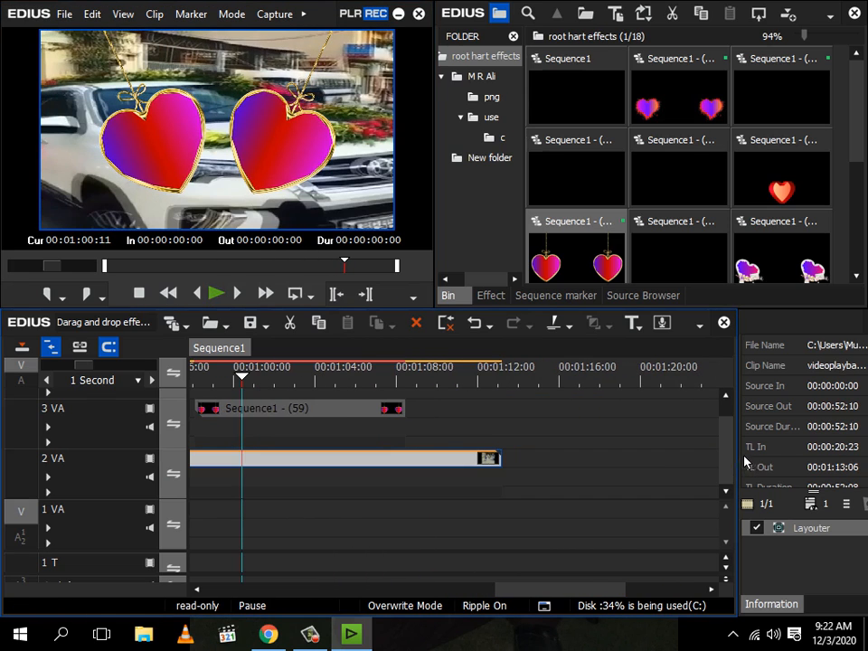
pyautogui.moveTo(365, 474); pyautogui.dragTo(523, 482)
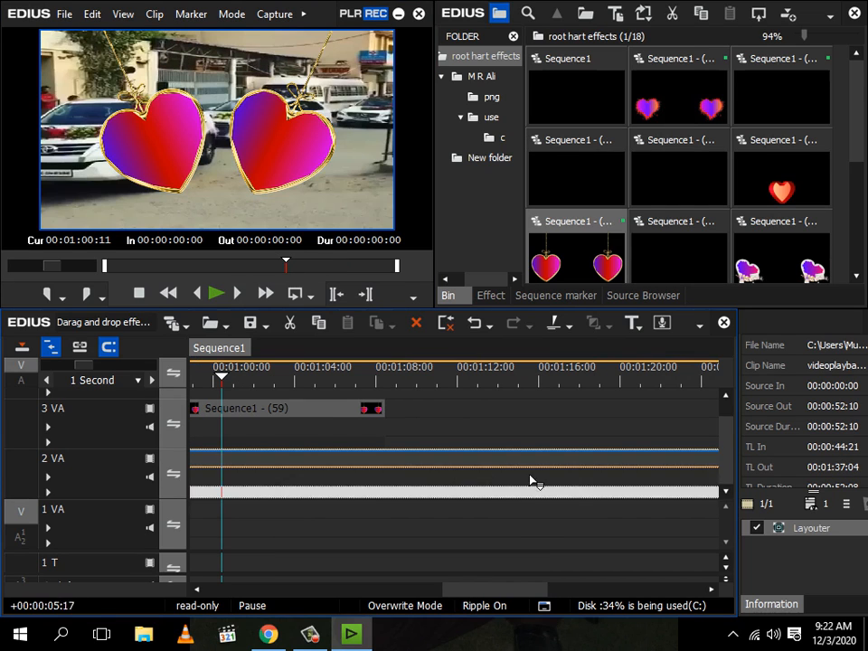
pyautogui.moveTo(619, 488); pyautogui.dragTo(552, 463)
# Place the lace double-heart Sequence1 - (61) on track 3 VA at 00:01:10:07 and preview it.
pyautogui.moveTo(757, 262); pyautogui.dragTo(430, 422)
pyautogui.click(217, 301)
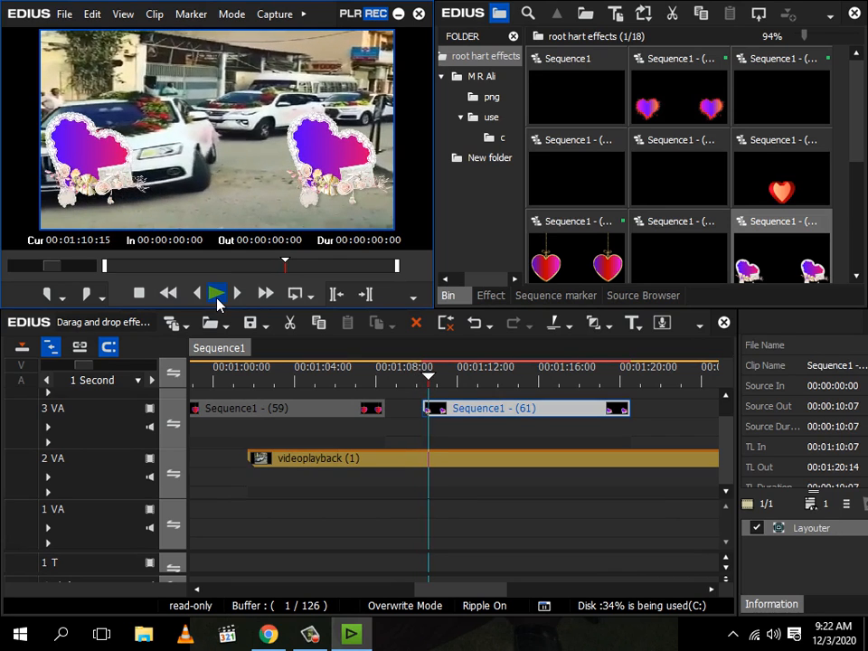
pyautogui.press('space')
# Place the yellow heart with red roses, Sequence1 - (60), on track 3 VA at 00:01:21:13 and preview it.
pyautogui.moveTo(680, 255); pyautogui.dragTo(656, 412)
pyautogui.moveTo(429, 588); pyautogui.dragTo(478, 590)
pyautogui.click(217, 296)
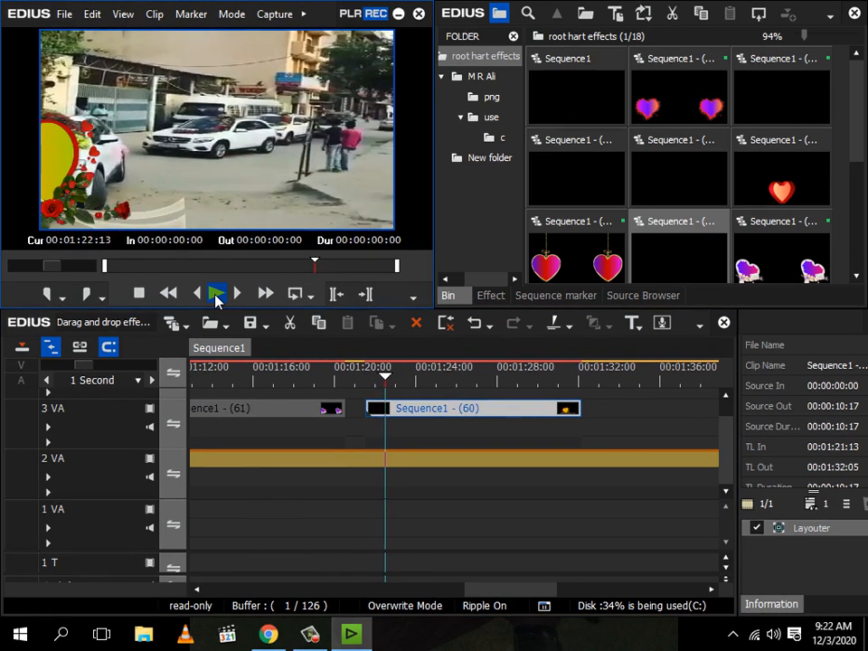
pyautogui.click(217, 295)
# Place the purple rose-heart effect Sequence1 - (56) on track 3 VA at 00:01:33:15, and play and scrub through it.
pyautogui.hscroll(5, 402, 444)
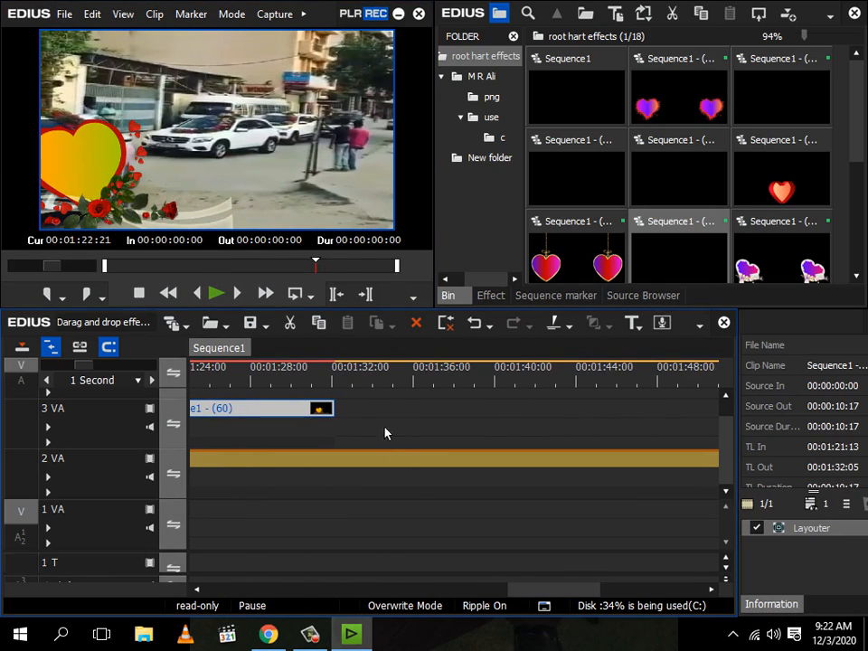
pyautogui.click(364, 378)
pyautogui.moveTo(601, 156); pyautogui.dragTo(357, 402)
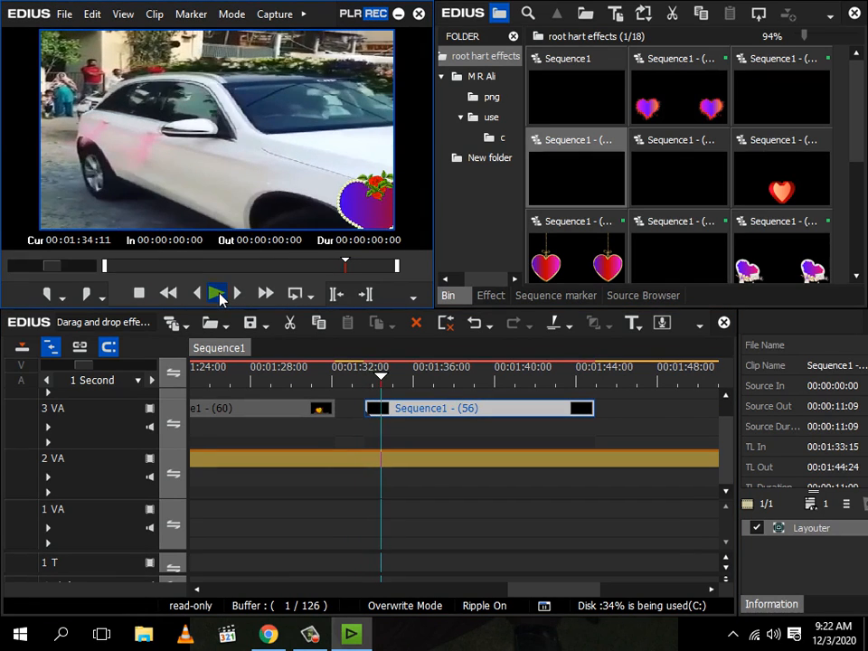
pyautogui.click(222, 298)
pyautogui.moveTo(389, 380); pyautogui.dragTo(621, 391)
# Move the video clip on track 2 VA so that it starts at 00:01:18:23.
pyautogui.moveTo(541, 590); pyautogui.dragTo(602, 590)
pyautogui.click(339, 467)
pyautogui.moveTo(465, 467); pyautogui.dragTo(772, 467)
# Place the orange heart Sequence1 - (62) from root hart effects on track 3 VA at 00:01:46:08 and preview it.
pyautogui.scroll(-1, 625, 145)
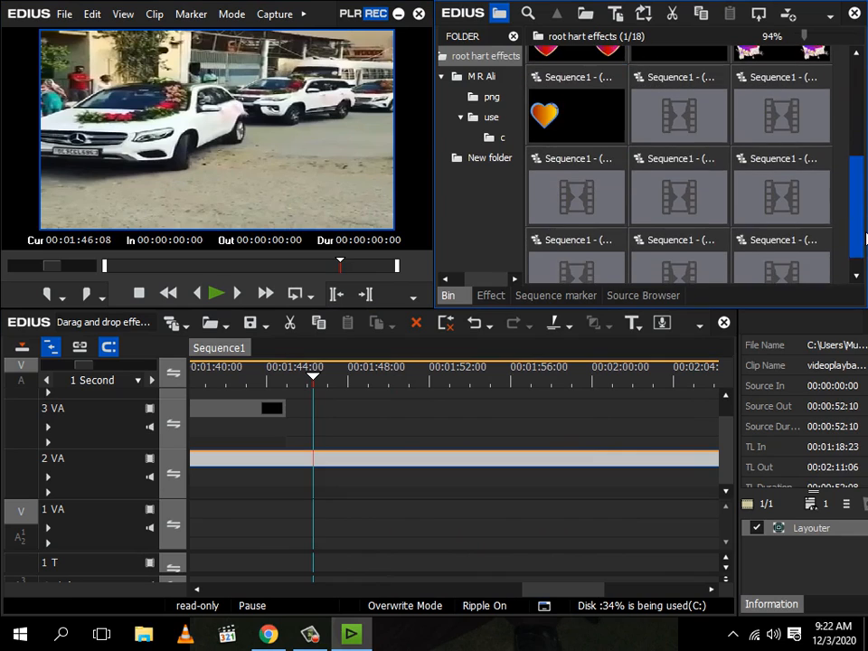
pyautogui.moveTo(550, 113); pyautogui.dragTo(325, 421)
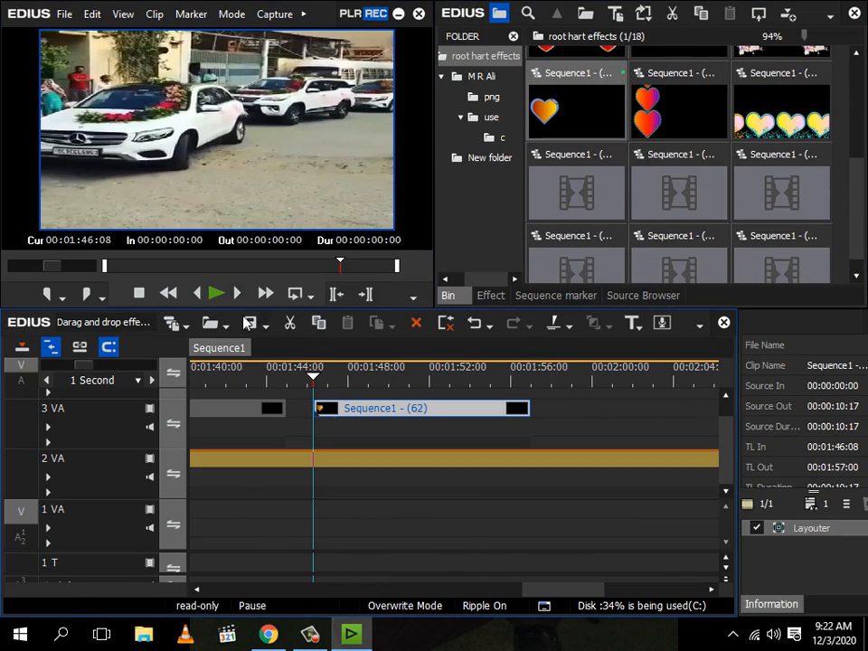
pyautogui.click(216, 294)
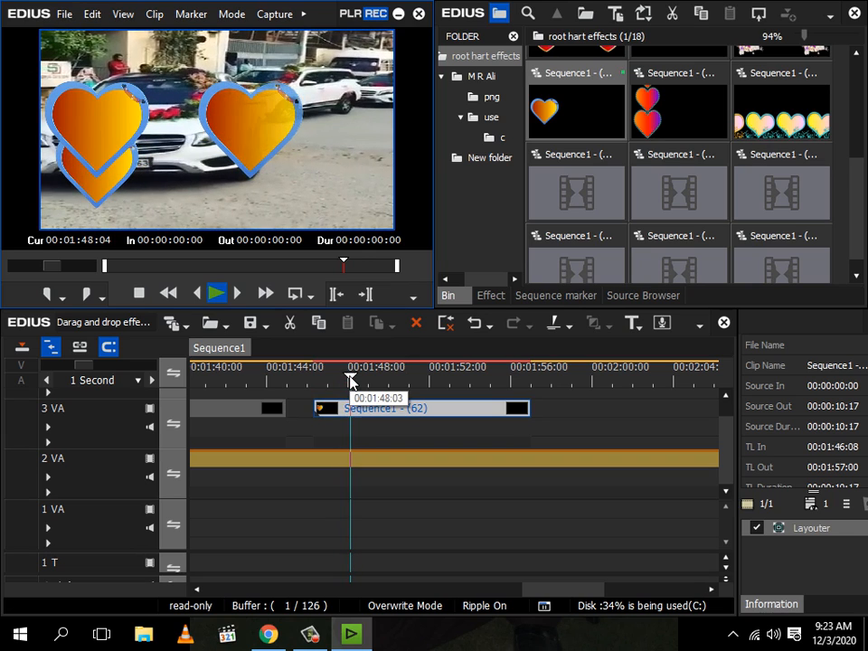
pyautogui.click(398, 380)
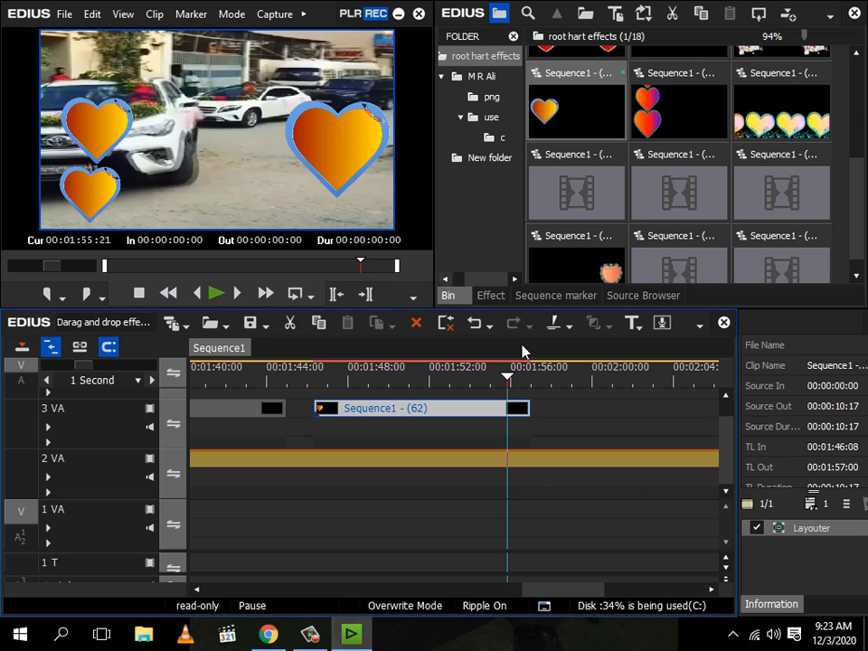
# Place the stacked hearts Sequence1 - (64) on track 3 VA at 00:01:57:22 and preview them.
pyautogui.moveTo(652, 127); pyautogui.dragTo(559, 408)
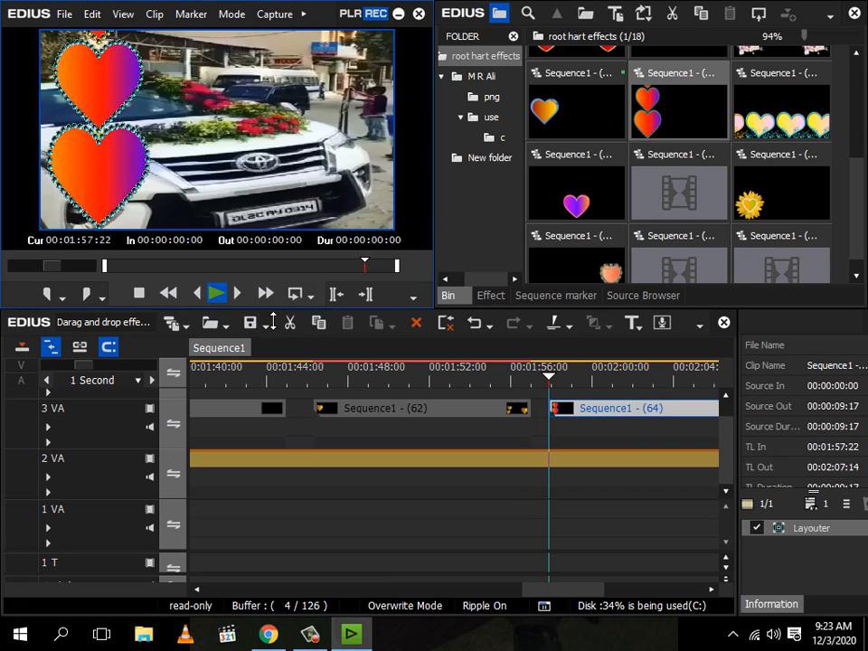
pyautogui.press('space')
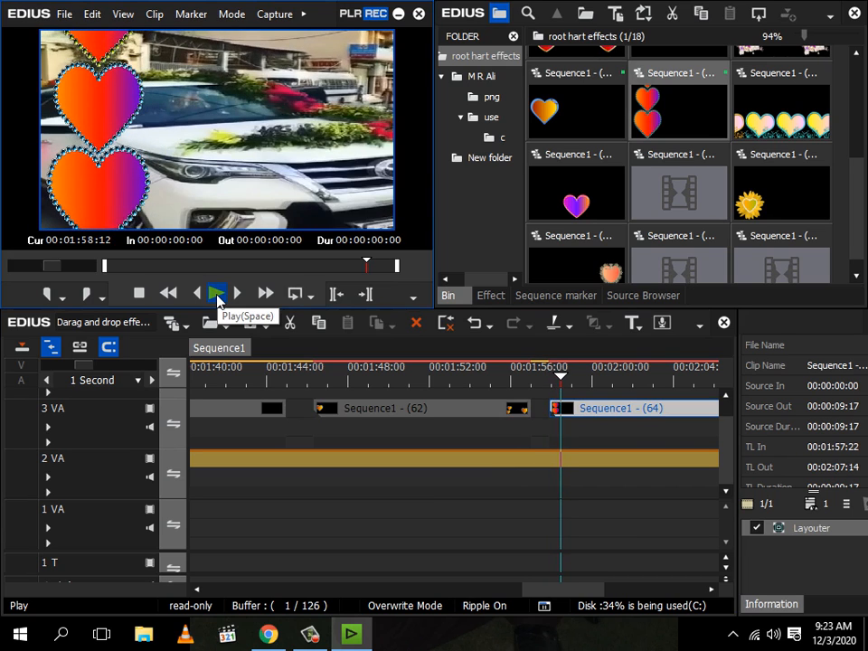
pyautogui.press('space')
# Move the track 2 VA video to start at 00:01:36:14, and place Sequence1 - (70) on track 3 VA at 00:02:10:01 for preview.
pyautogui.moveTo(546, 591); pyautogui.dragTo(597, 591)
pyautogui.moveTo(299, 461); pyautogui.dragTo(453, 421)
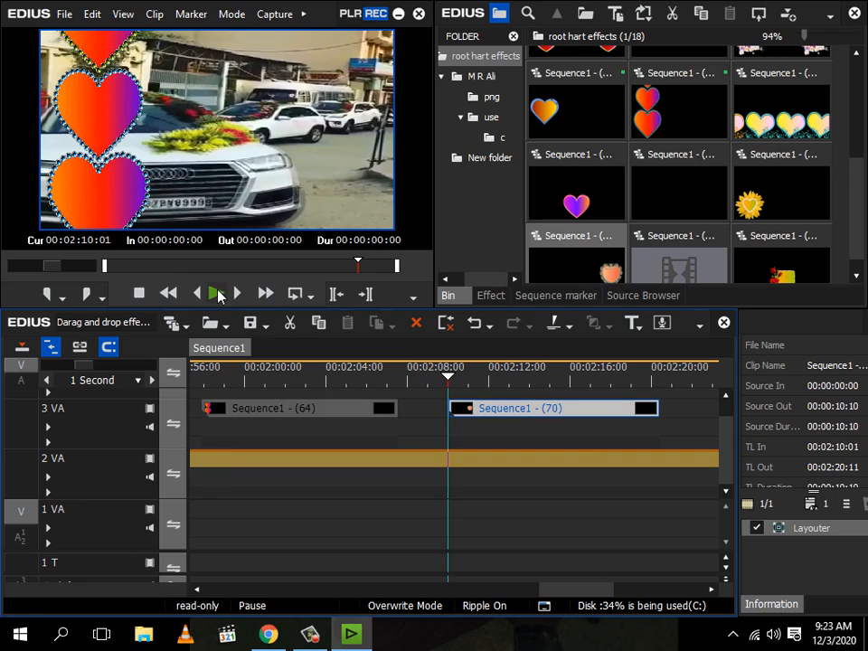
pyautogui.click(219, 295)
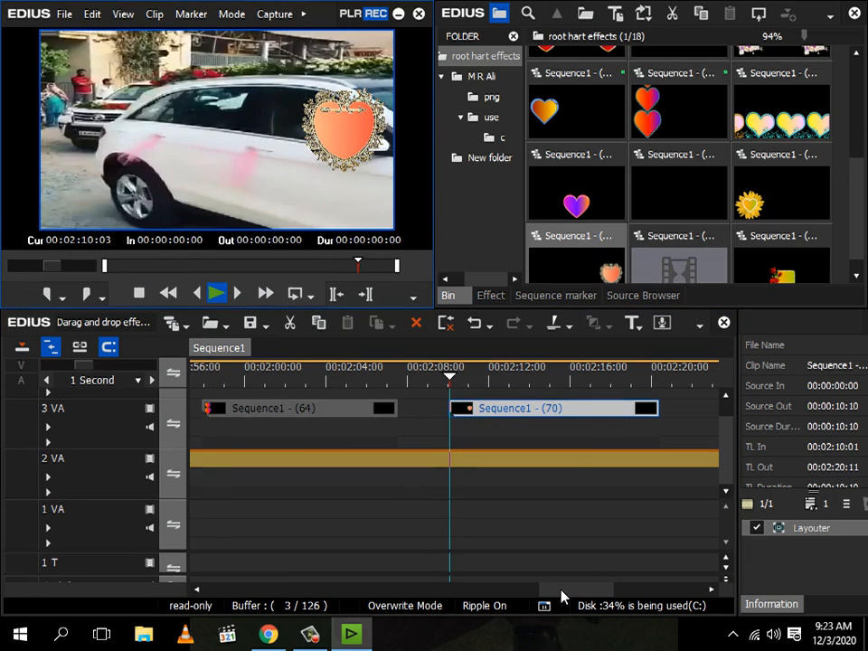
# Move the track 2 VA video clip to start at 00:01:53:17 and scrub through the Sequence1 - (70) effect.
pyautogui.moveTo(568, 596); pyautogui.dragTo(590, 598)
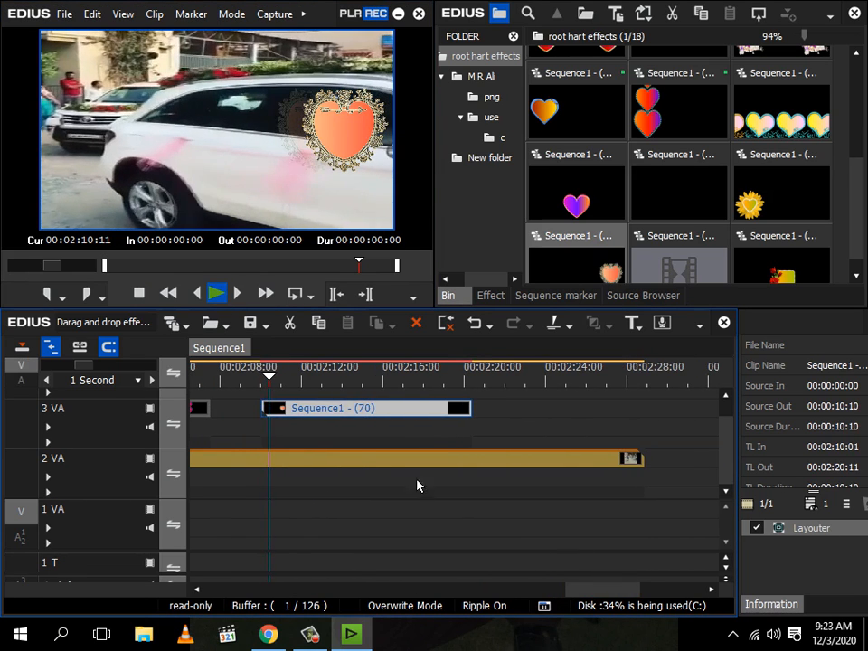
pyautogui.moveTo(358, 462); pyautogui.dragTo(647, 463)
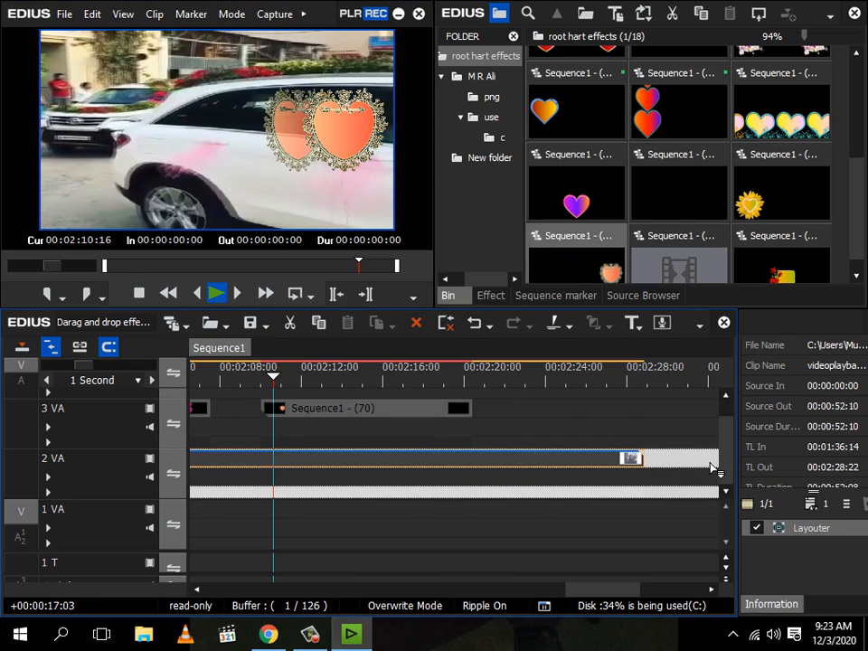
pyautogui.moveTo(285, 379); pyautogui.dragTo(380, 380)
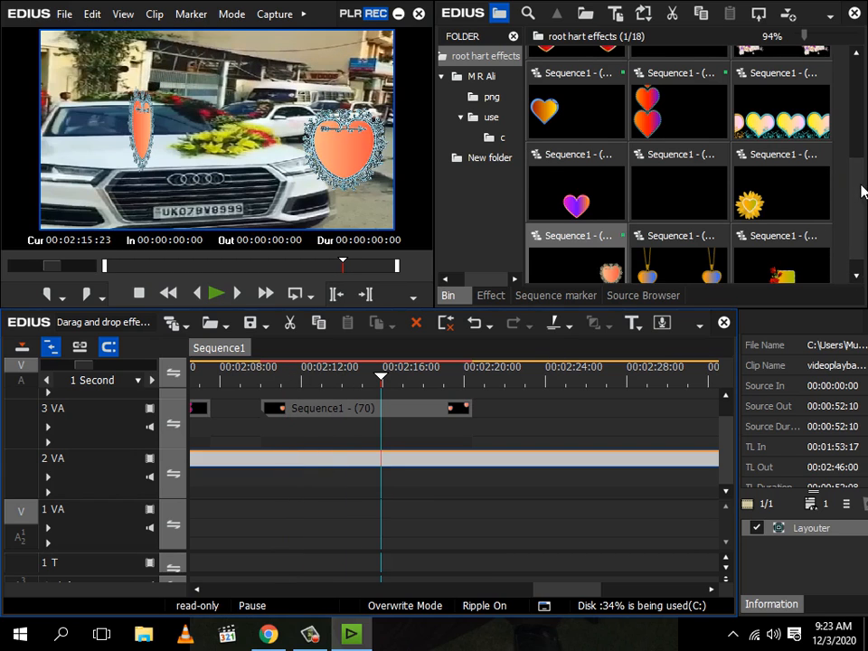
# Place the rose frame effect Sequence1 - (72) on track 3 VA at 00:02:22:22, and play and scrub through it.
pyautogui.moveTo(854, 201); pyautogui.dragTo(852, 211)
pyautogui.moveTo(764, 265); pyautogui.dragTo(523, 391)
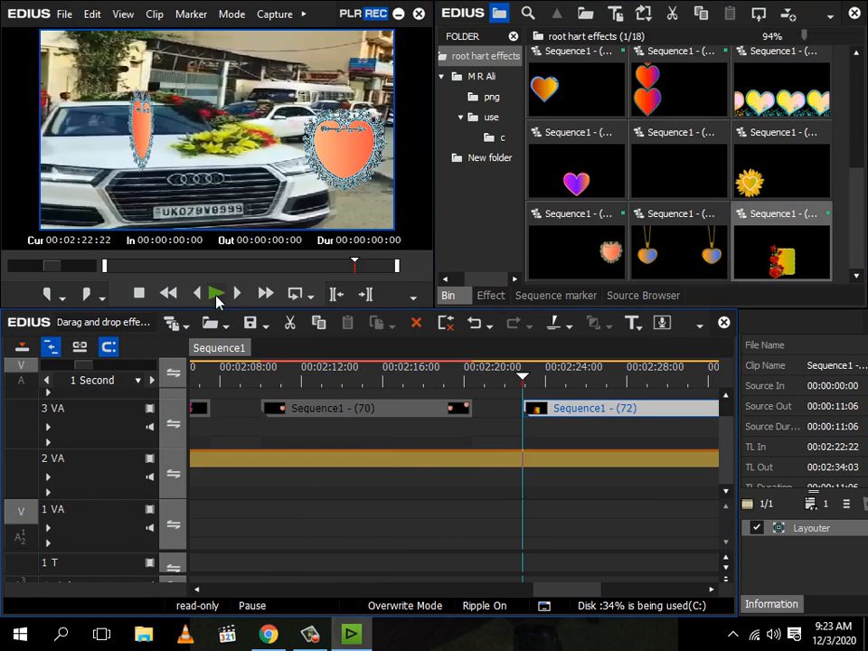
pyautogui.click(217, 295)
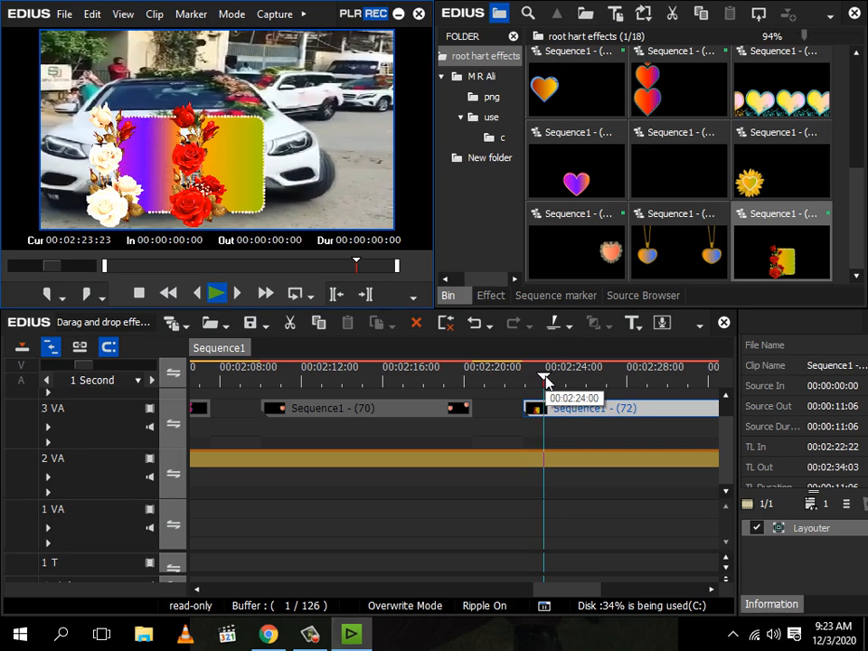
pyautogui.moveTo(547, 385); pyautogui.dragTo(708, 386)
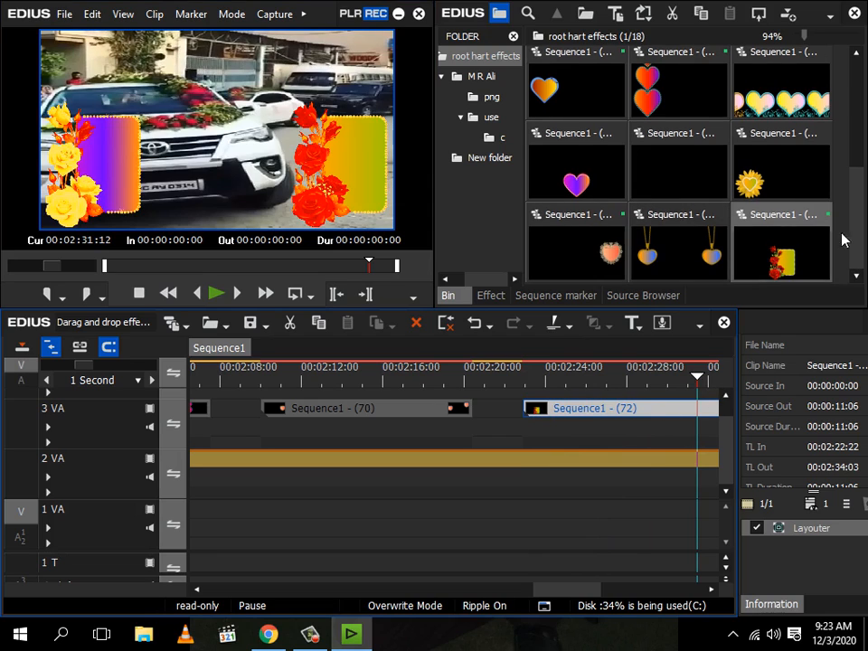
# Look through the root hart effects and the frame effects in New folder.
pyautogui.scroll(5, 808, 177)
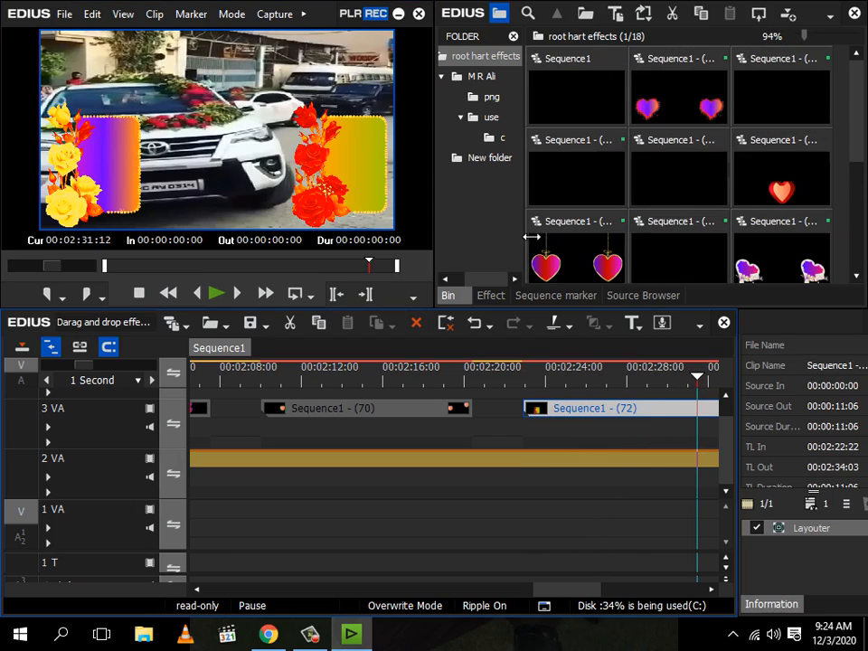
pyautogui.click(479, 161)
pyautogui.scroll(-5, 734, 186)
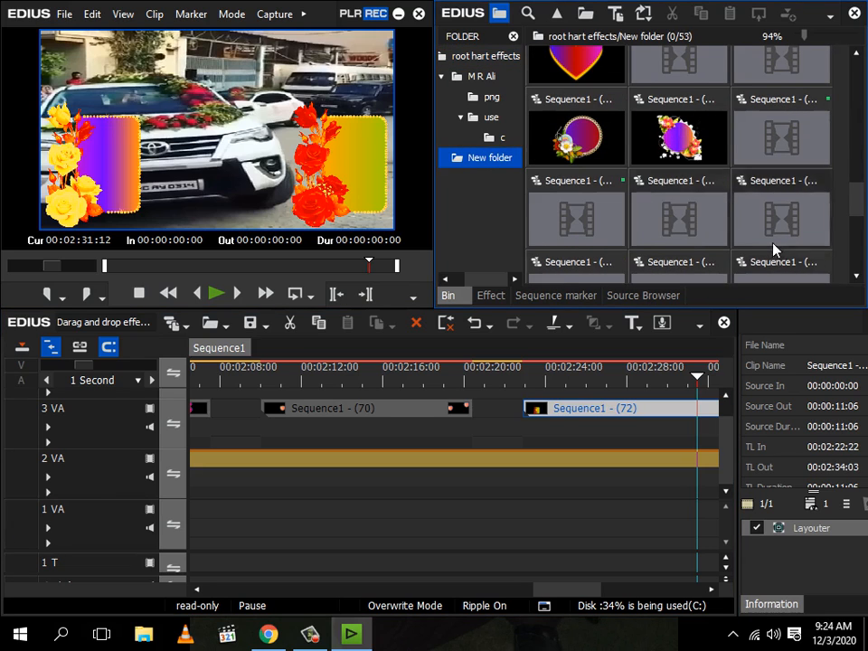
# Open the heart sequence near the start of track 3 VA for editing and inspect its Color Matte's color settings without changing them.
pyautogui.moveTo(561, 589); pyautogui.dragTo(188, 536)
pyautogui.doubleClick(380, 411)
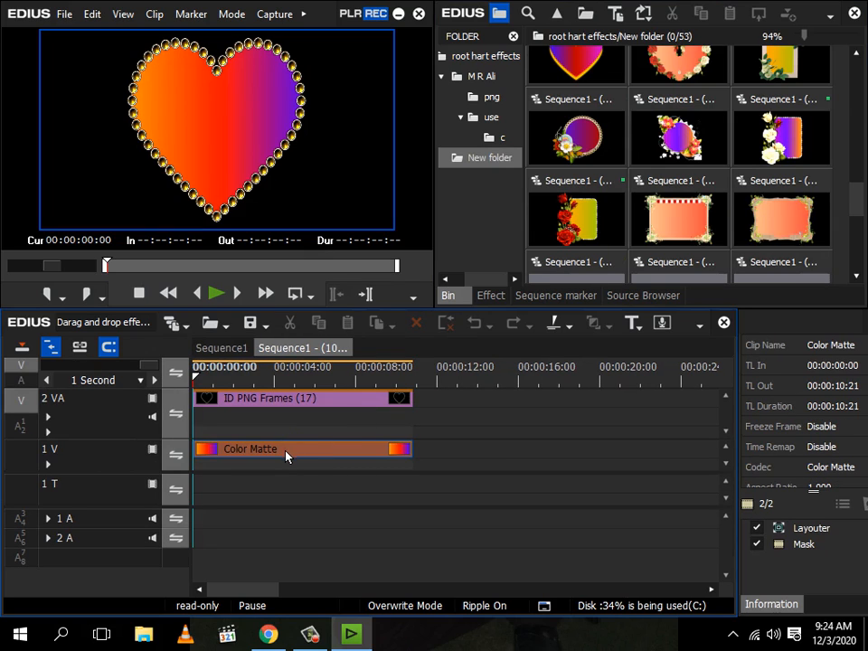
pyautogui.doubleClick(289, 451)
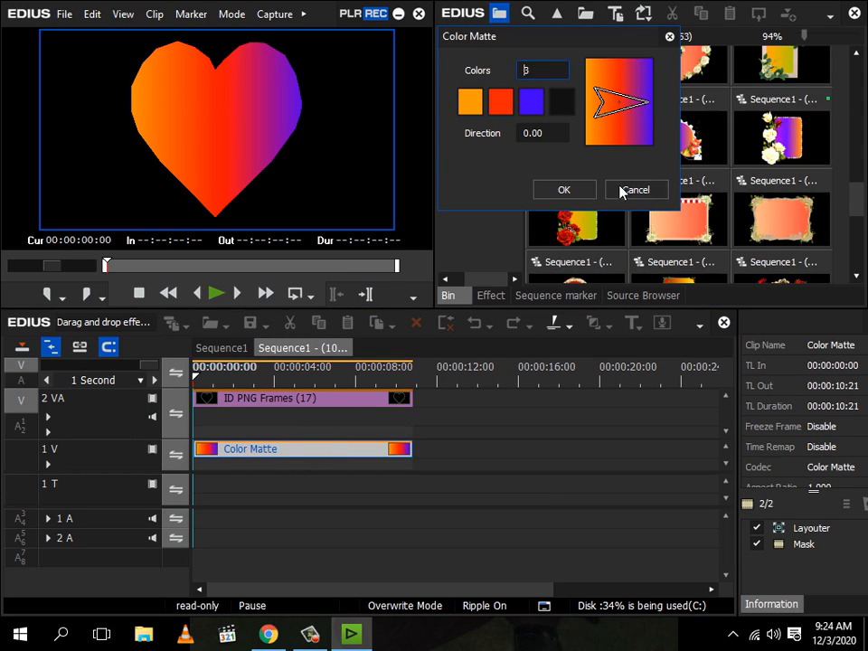
pyautogui.click(623, 190)
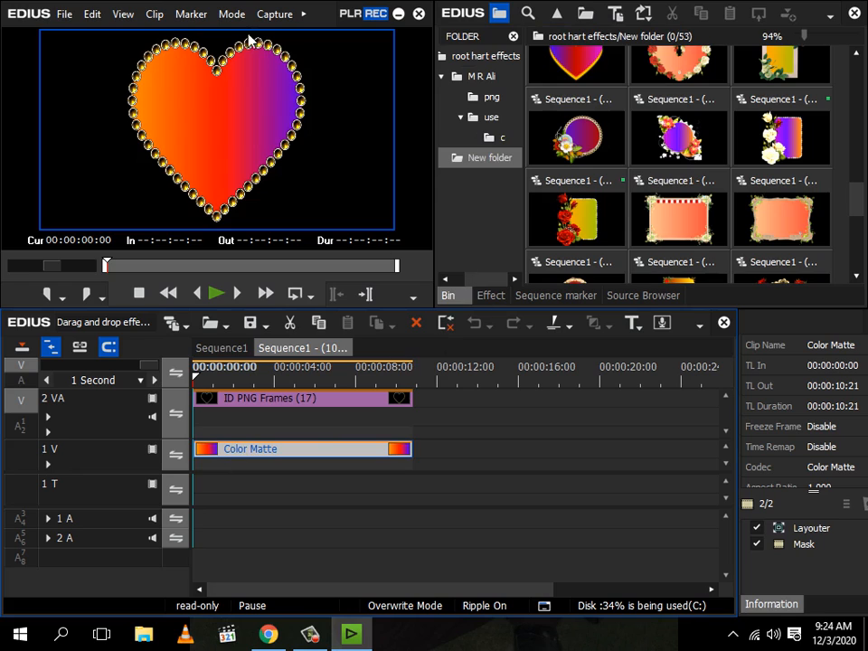
pyautogui.click(783, 554)
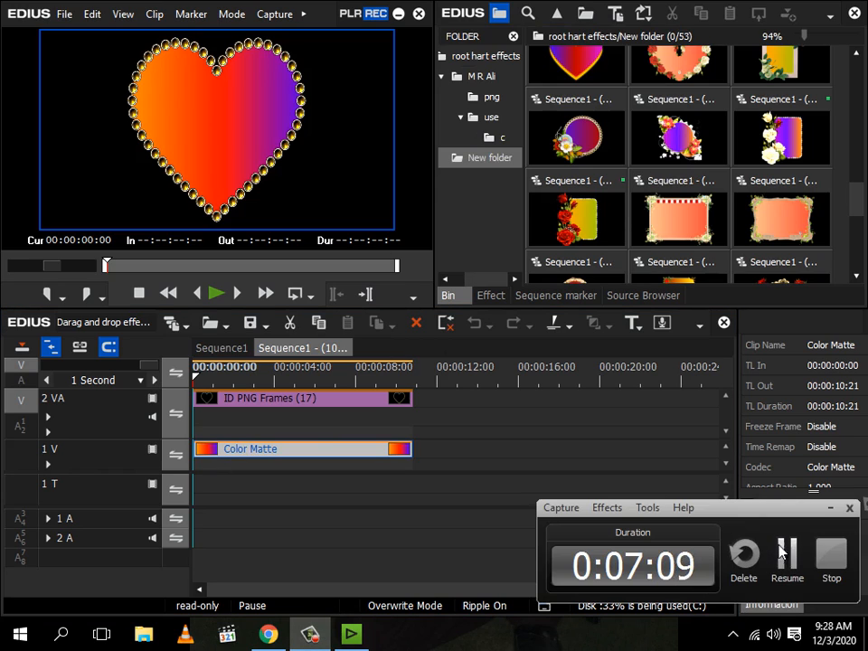
pyautogui.click(783, 551)
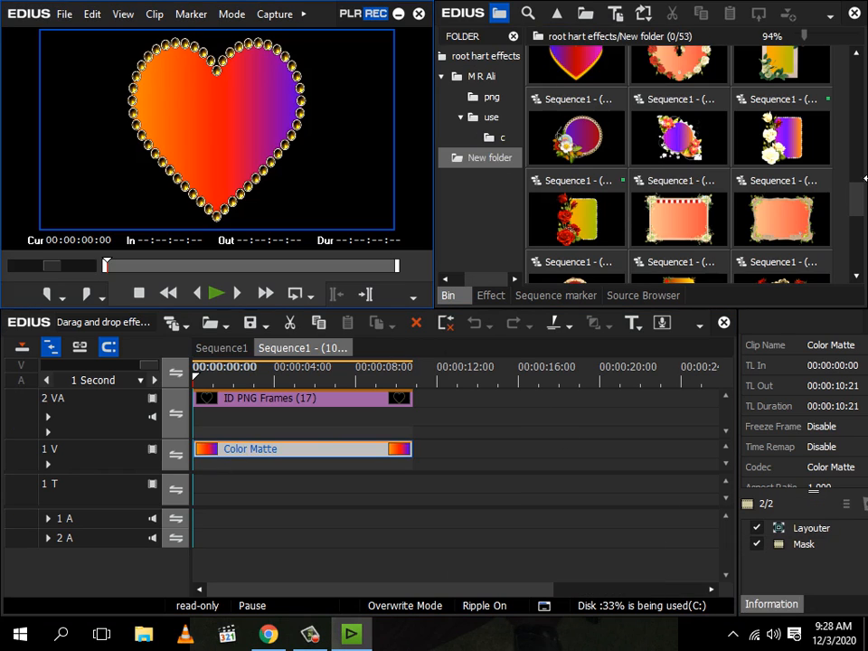
# Import the photo IMG_20201201_102437 from the Desktop into the bin folder that contains the png and use subfolders.
pyautogui.click(497, 137)
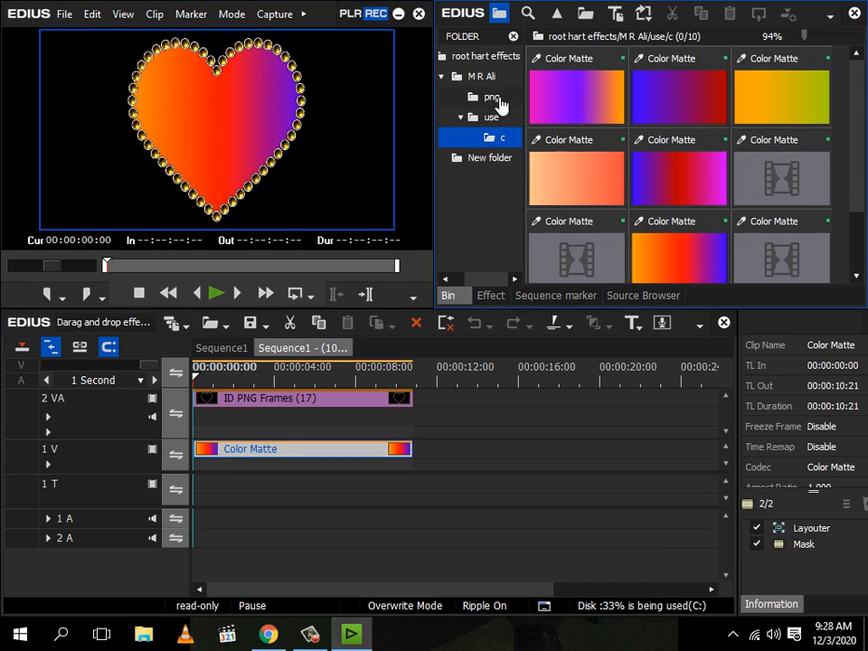
pyautogui.click(480, 78)
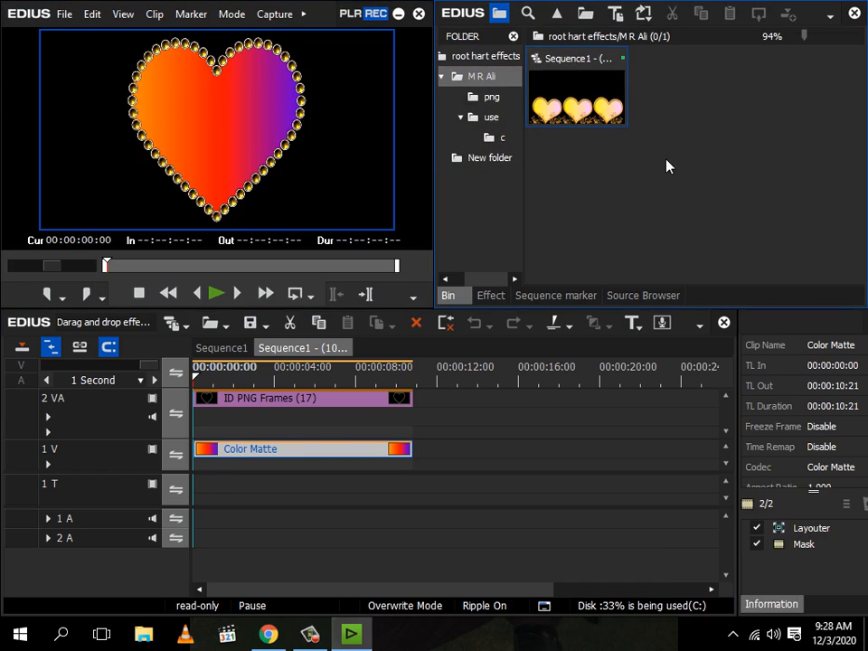
pyautogui.doubleClick(667, 165)
pyautogui.click(248, 266)
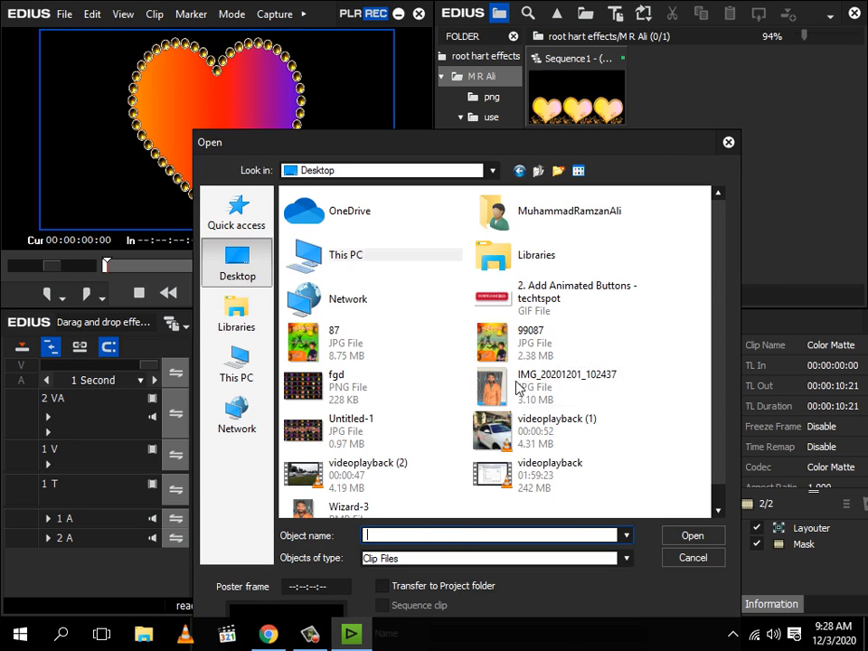
pyautogui.doubleClick(520, 388)
# Copy the imported photo and replace the Color Matte clip on track 1 V with it.
pyautogui.rightClick(683, 95)
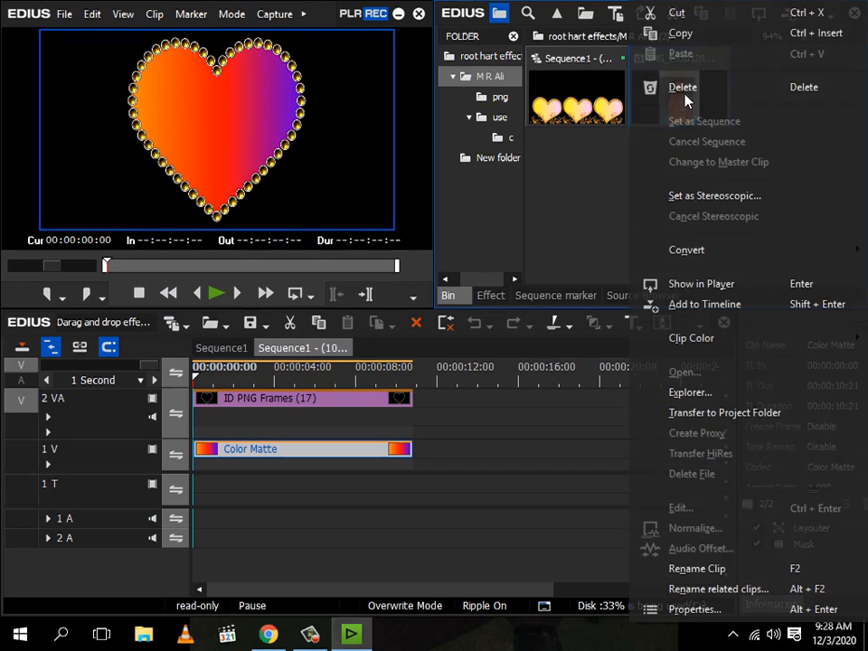
pyautogui.click(687, 35)
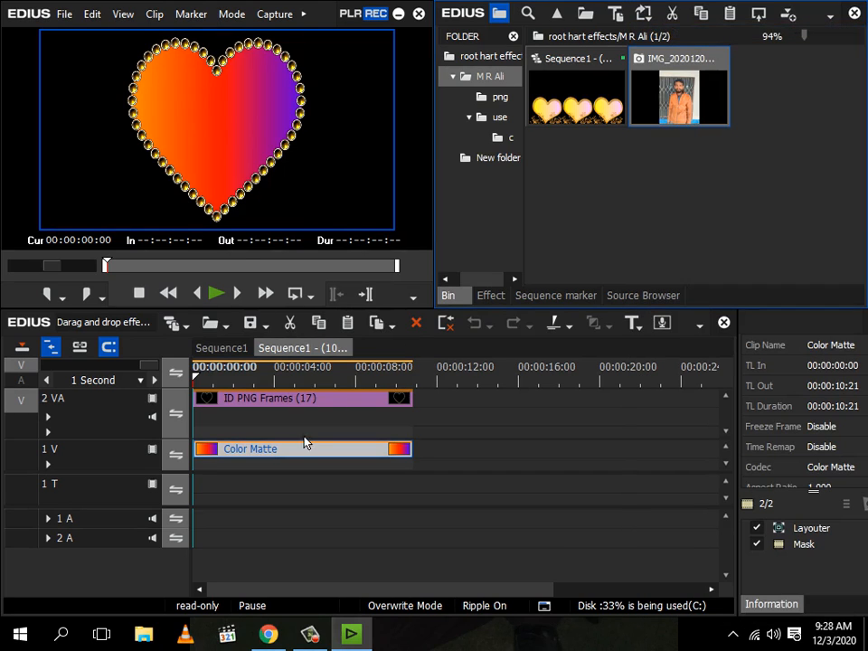
pyautogui.rightClick(259, 455)
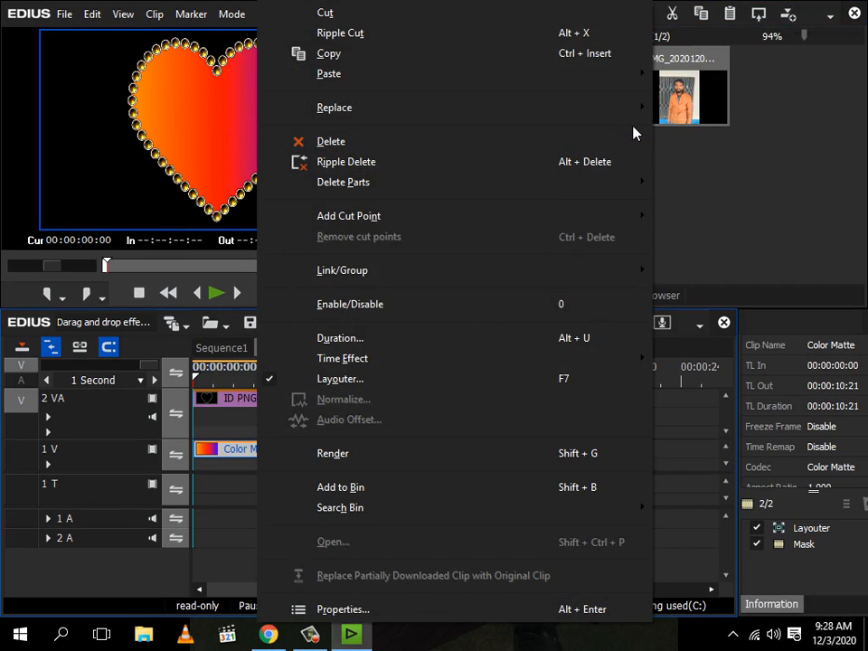
pyautogui.moveTo(633, 110)
pyautogui.click(699, 180)
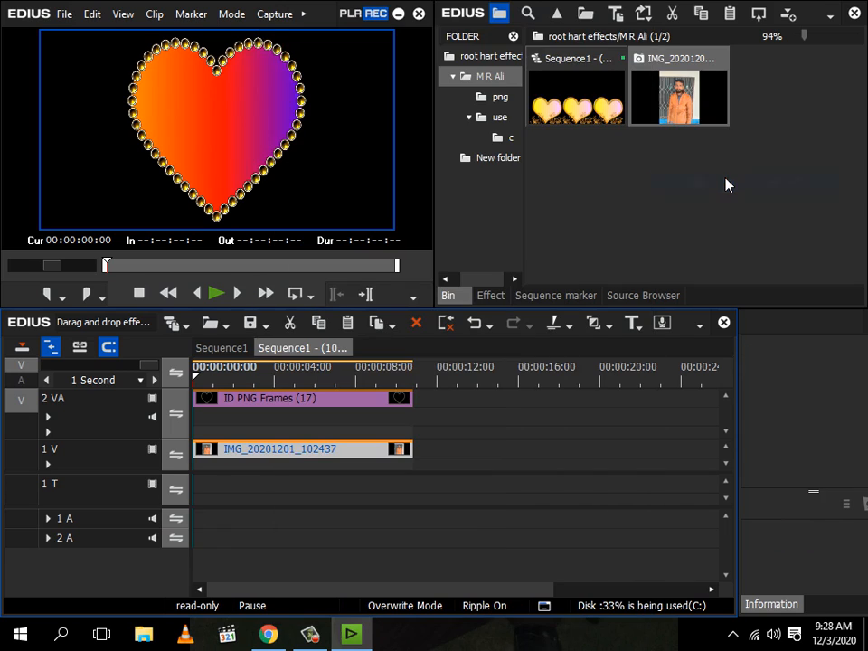
# Stretch the photo on track 1 V horizontally to 35.20% in the Layouter so it fills the heart.
pyautogui.click(366, 450)
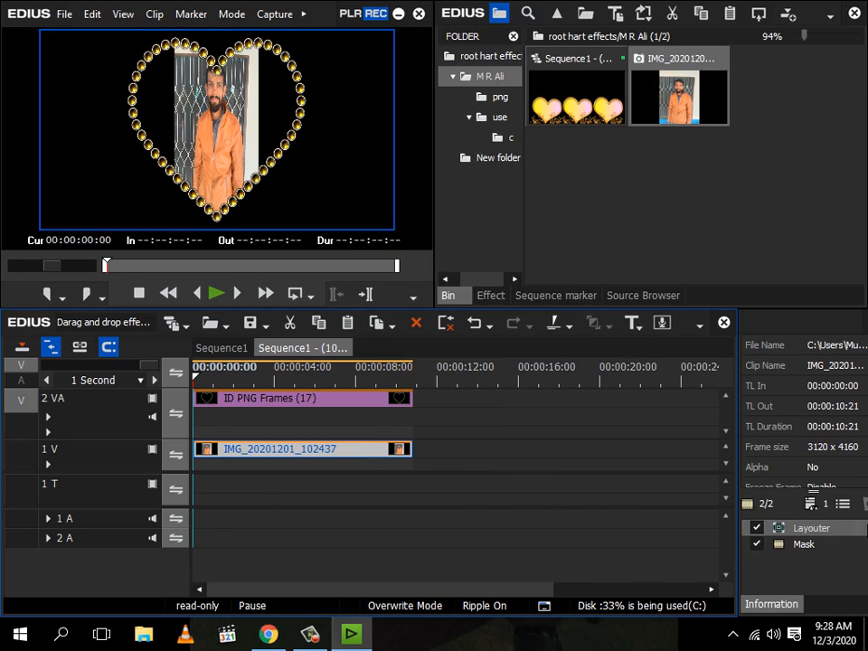
pyautogui.click(843, 503)
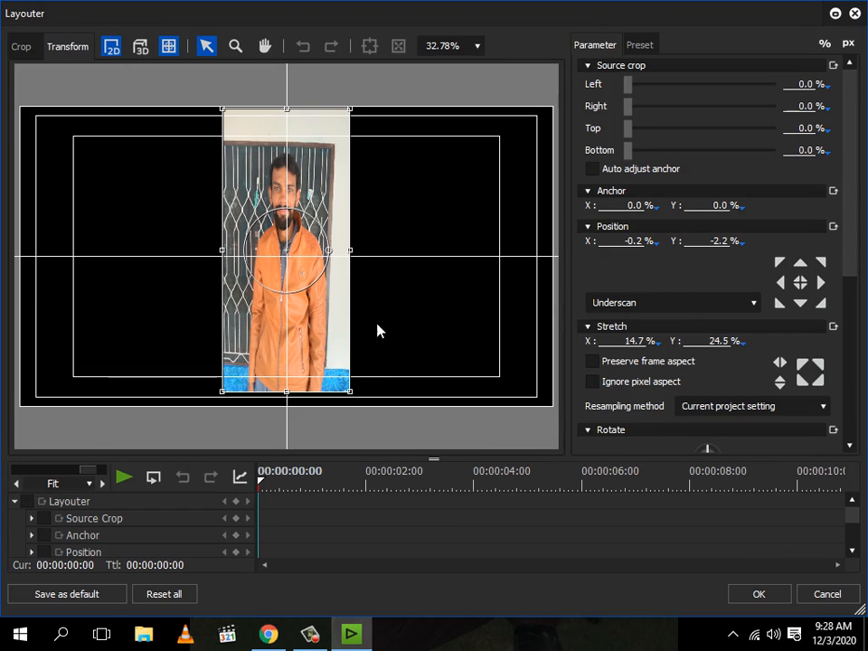
pyautogui.moveTo(351, 253); pyautogui.dragTo(452, 262)
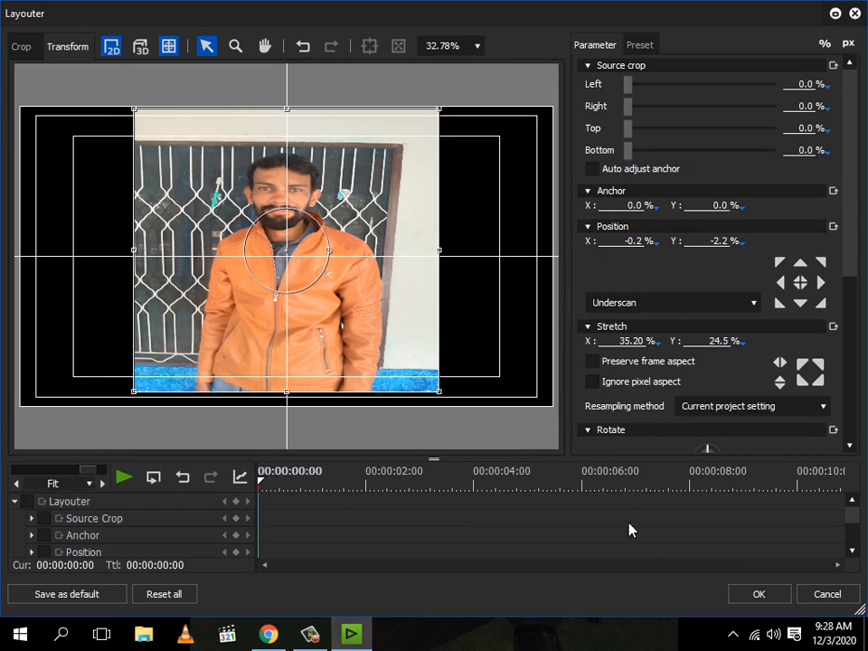
pyautogui.click(751, 594)
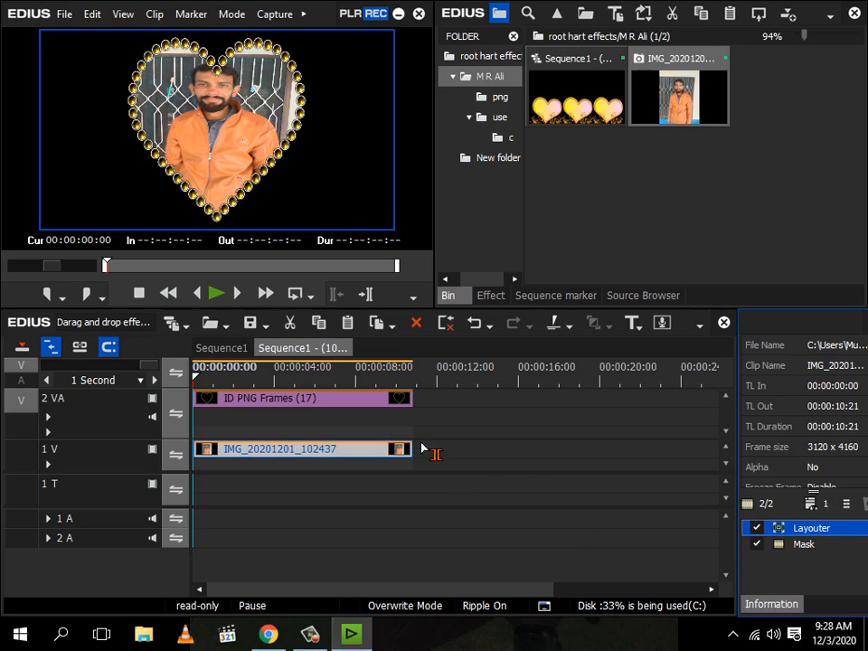
pyautogui.moveTo(230, 379); pyautogui.dragTo(181, 379)
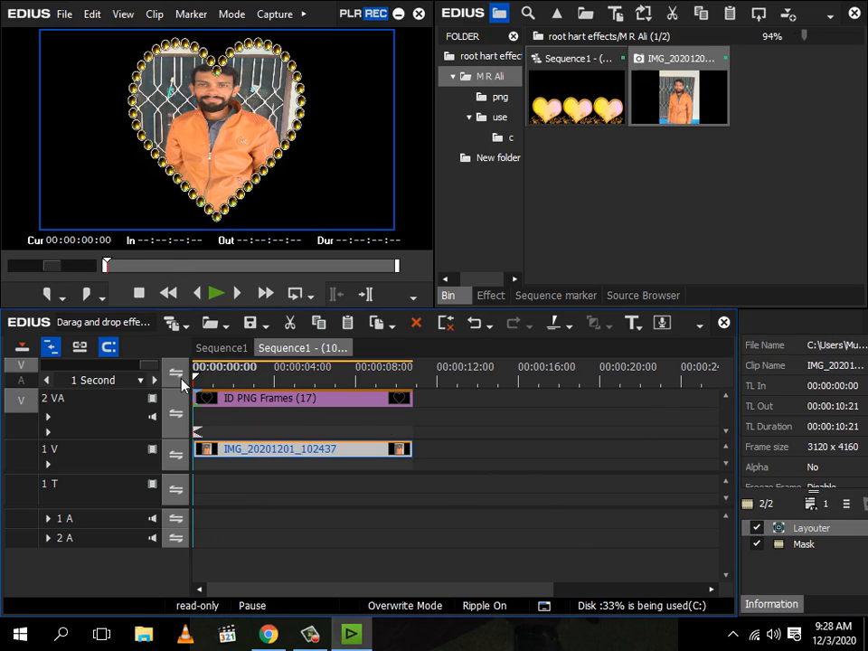
pyautogui.doubleClick(682, 184)
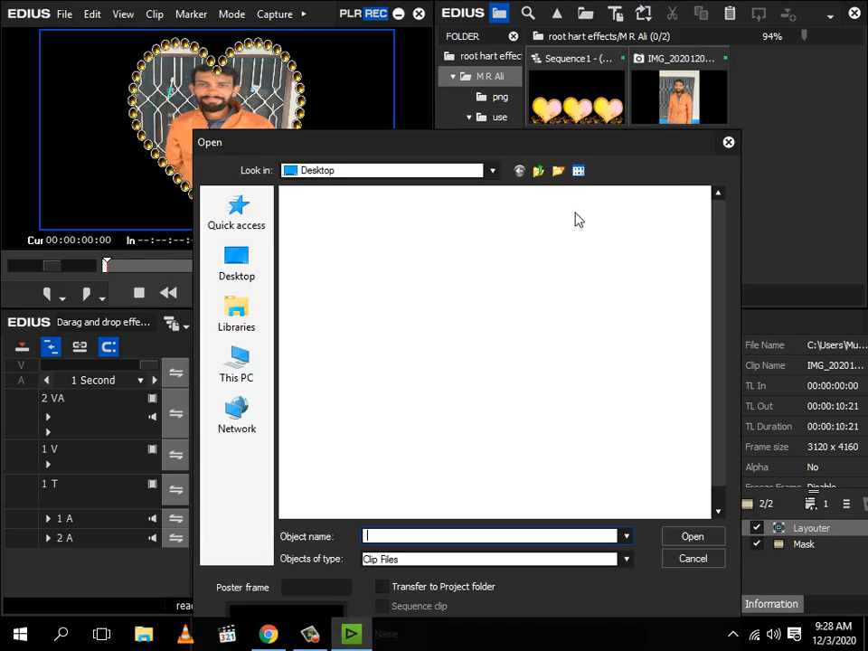
pyautogui.click(237, 363)
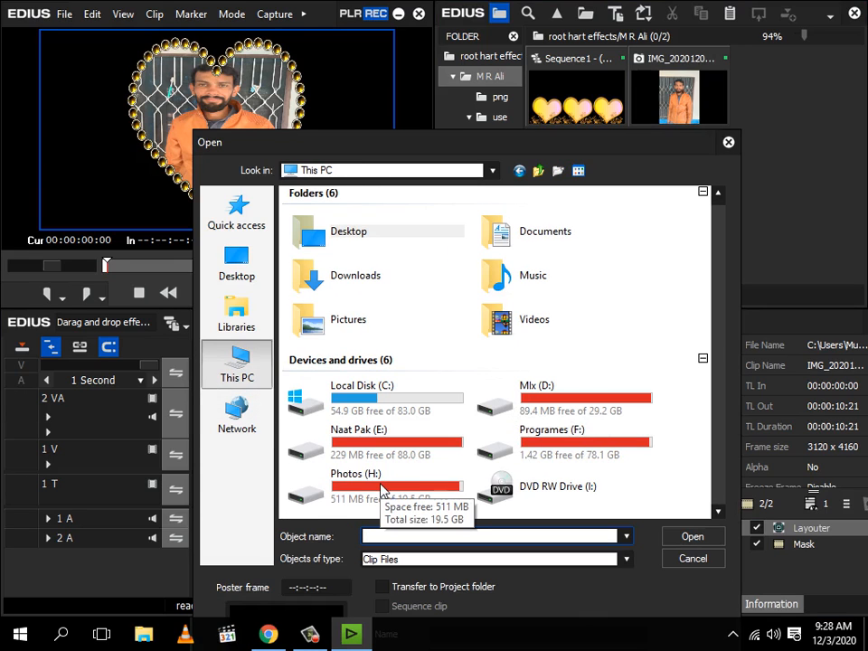
pyautogui.click(681, 559)
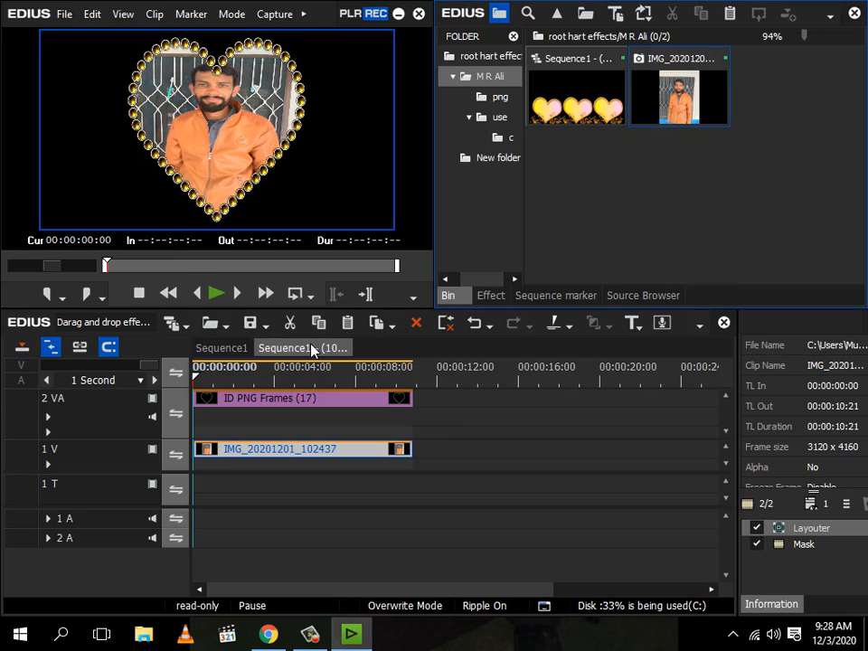
# Close the edited heart sequence and preview Sequence1 - (10) and Sequence1 - (6) on track 3 VA of the main sequence.
pyautogui.rightClick(311, 345)
pyautogui.click(354, 468)
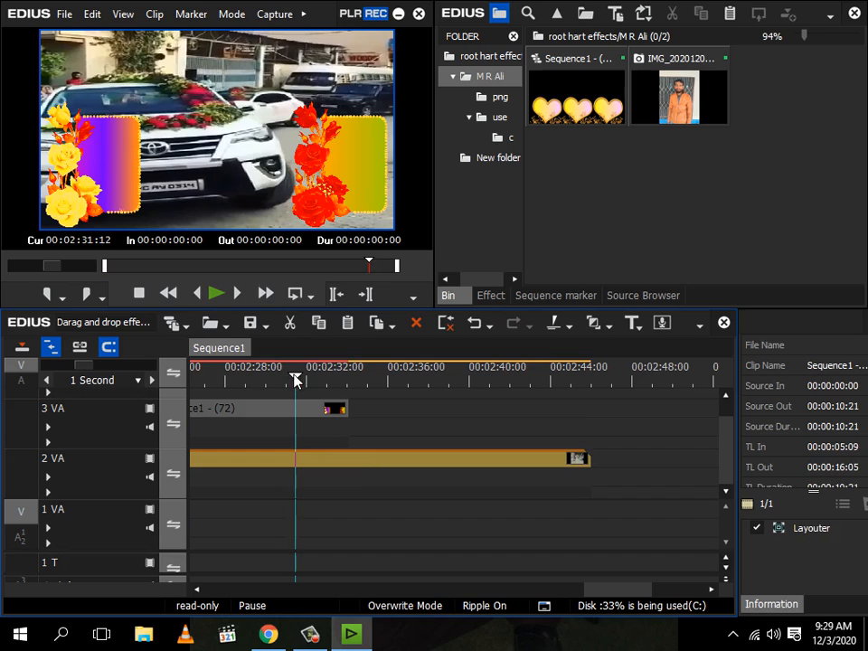
pyautogui.moveTo(597, 591); pyautogui.dragTo(228, 588)
pyautogui.click(397, 380)
pyautogui.click(409, 380)
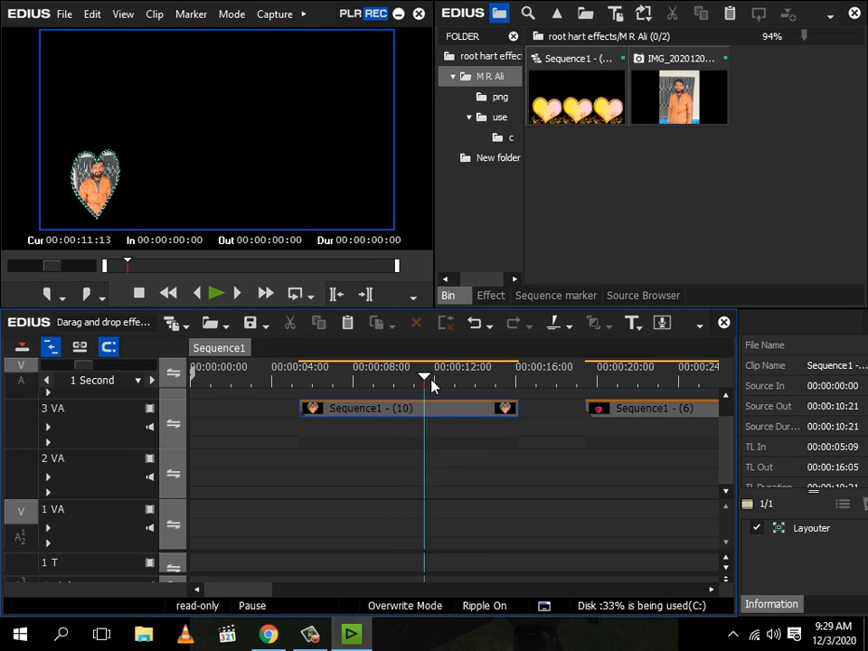
pyautogui.click(486, 380)
pyautogui.click(669, 380)
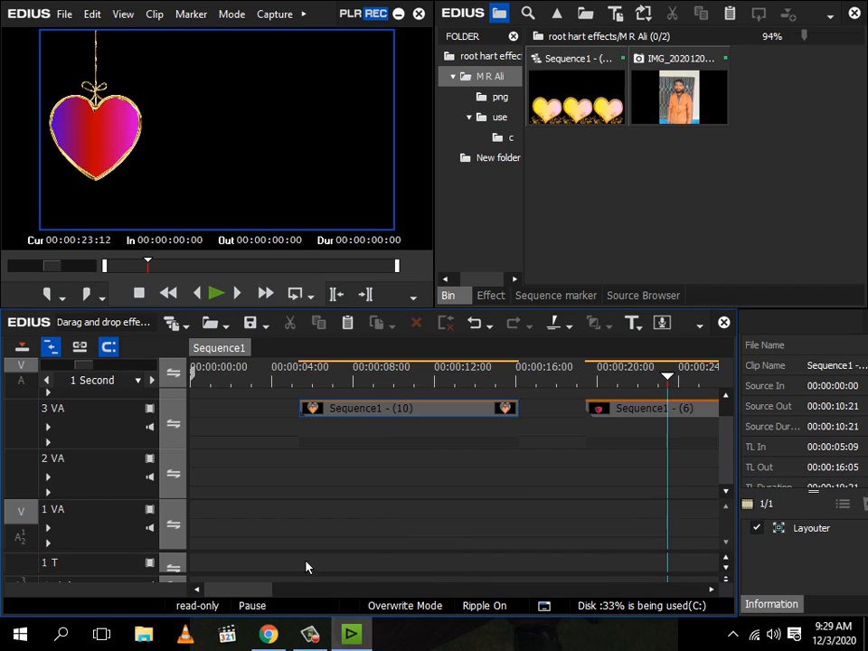
# Open the Sequence1 - (54) effect on track 3 VA, and open its nested heart sequence for editing.
pyautogui.moveTo(258, 592); pyautogui.dragTo(315, 595)
pyautogui.moveTo(231, 380); pyautogui.dragTo(493, 401)
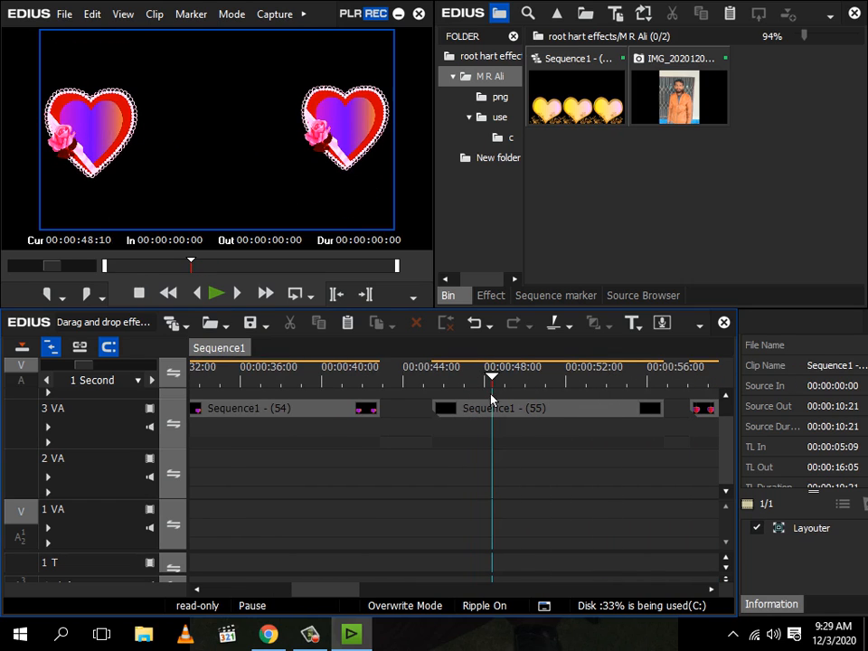
pyautogui.click(294, 384)
pyautogui.doubleClick(277, 408)
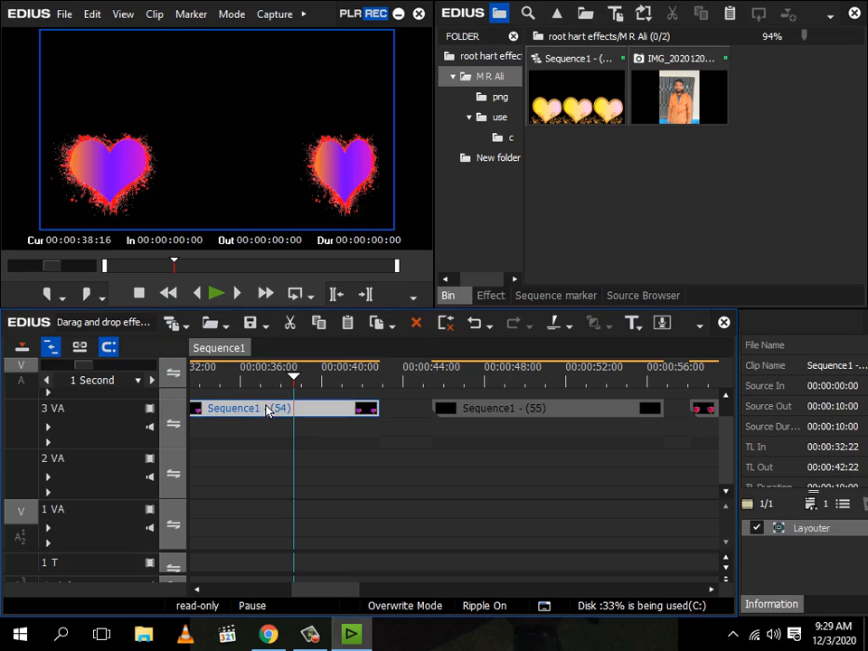
pyautogui.doubleClick(272, 424)
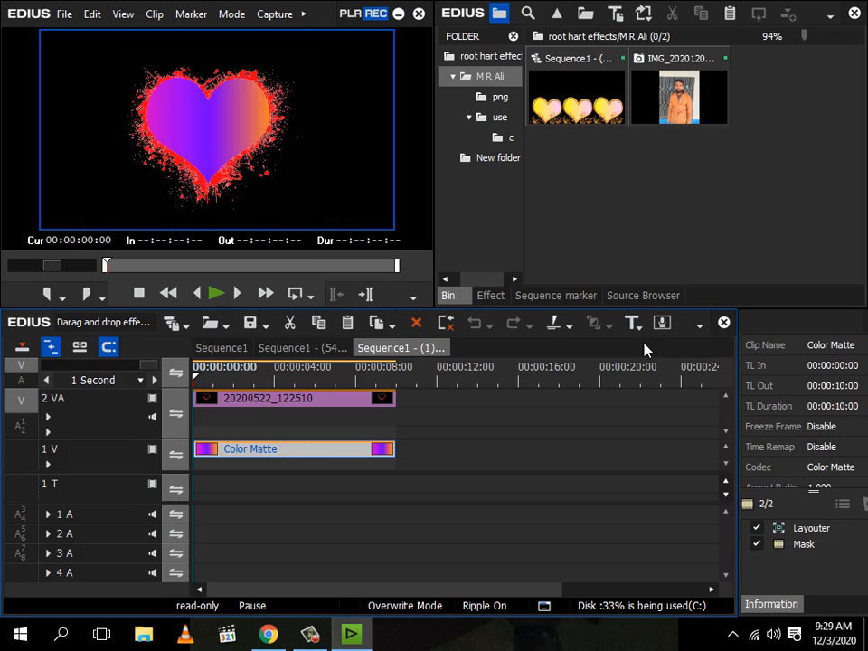
# Import video file 1 from the Edius Project folder on drive F: into the current bin folder.
pyautogui.doubleClick(815, 190)
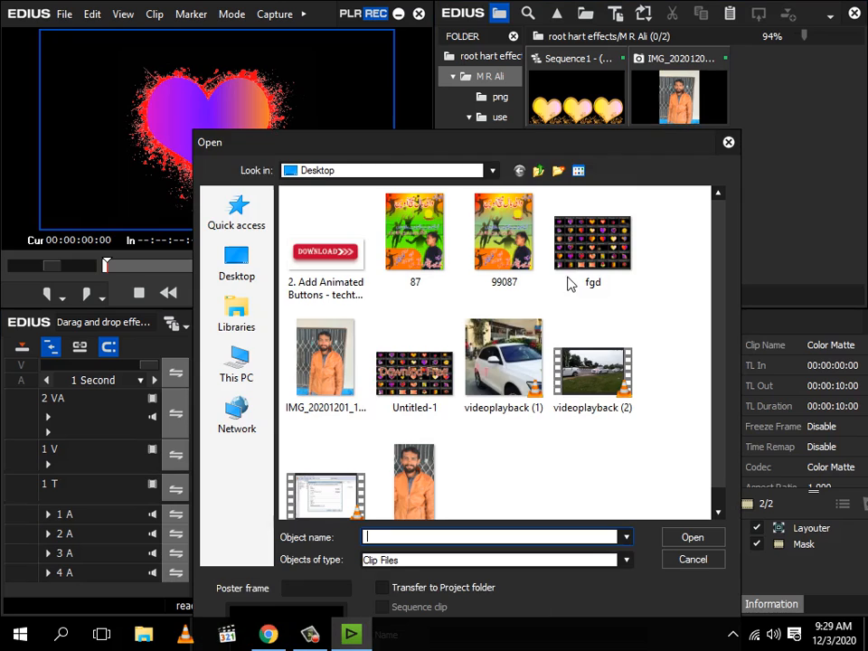
pyautogui.click(239, 373)
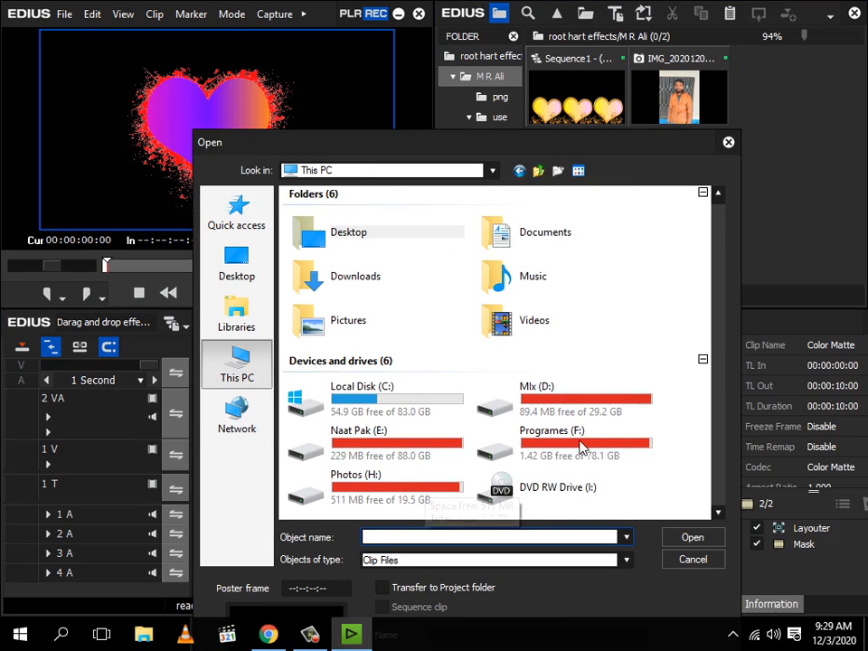
pyautogui.doubleClick(551, 436)
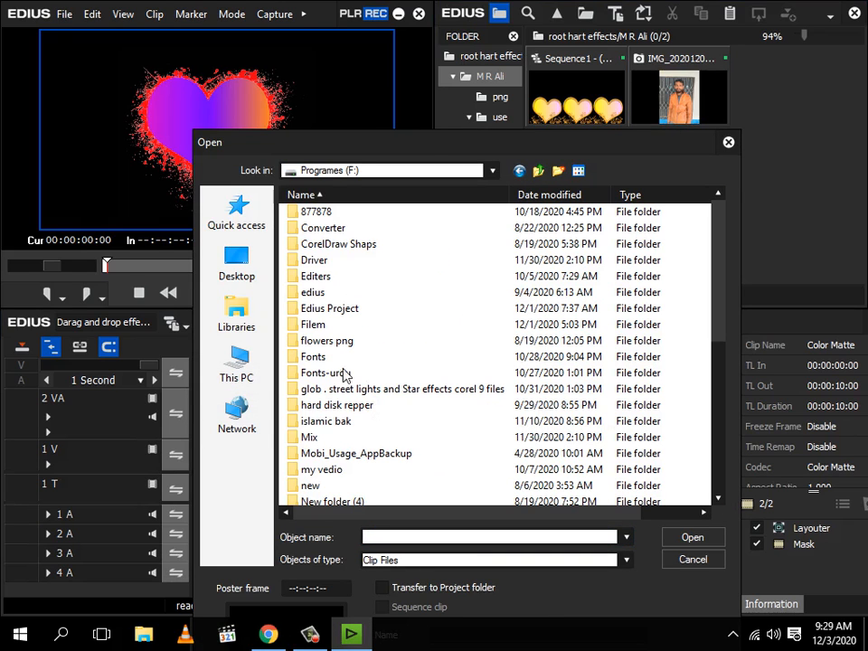
pyautogui.doubleClick(345, 310)
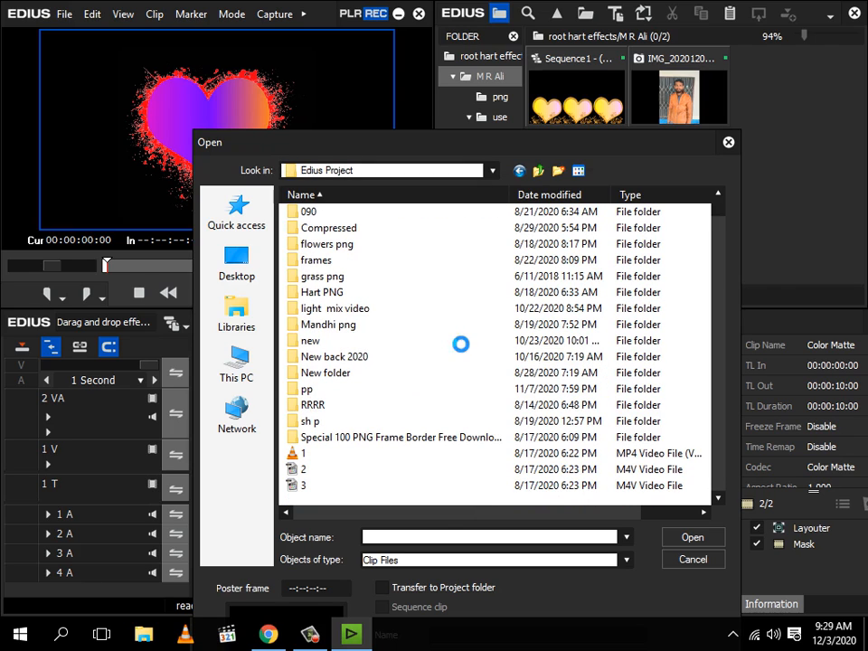
pyautogui.rightClick(422, 316)
pyautogui.moveTo(446, 331)
pyautogui.click(648, 349)
pyautogui.scroll(-3, 667, 359)
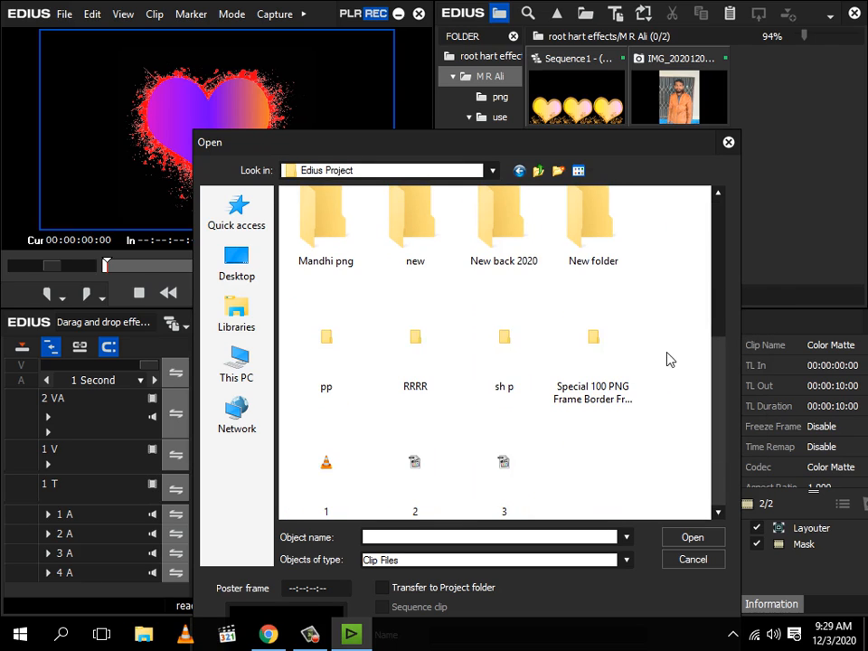
pyautogui.click(425, 479)
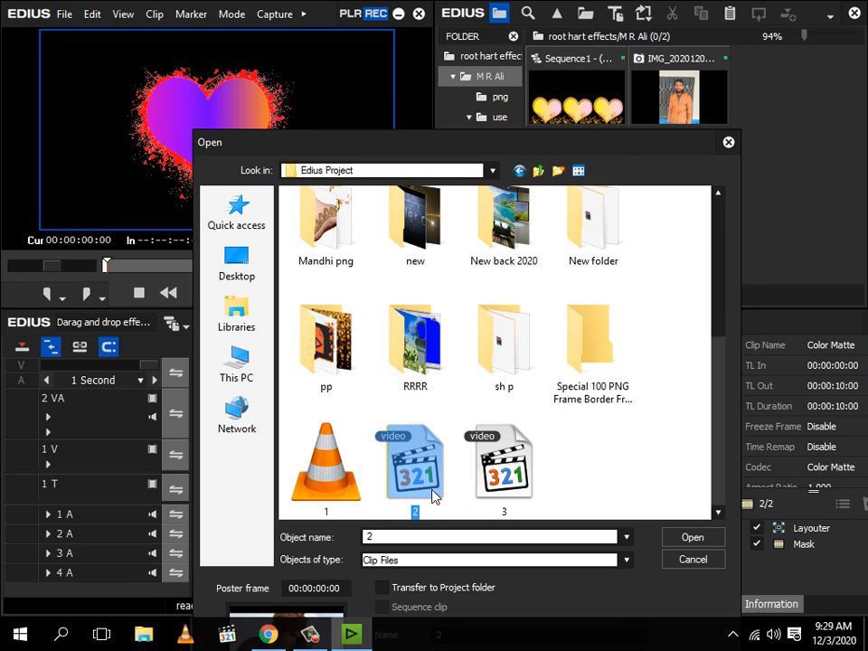
pyautogui.doubleClick(350, 484)
# Place video clip 1 from the bin on track 1 V after the Color Matte, starting at 00:00:13:00.
pyautogui.rightClick(770, 99)
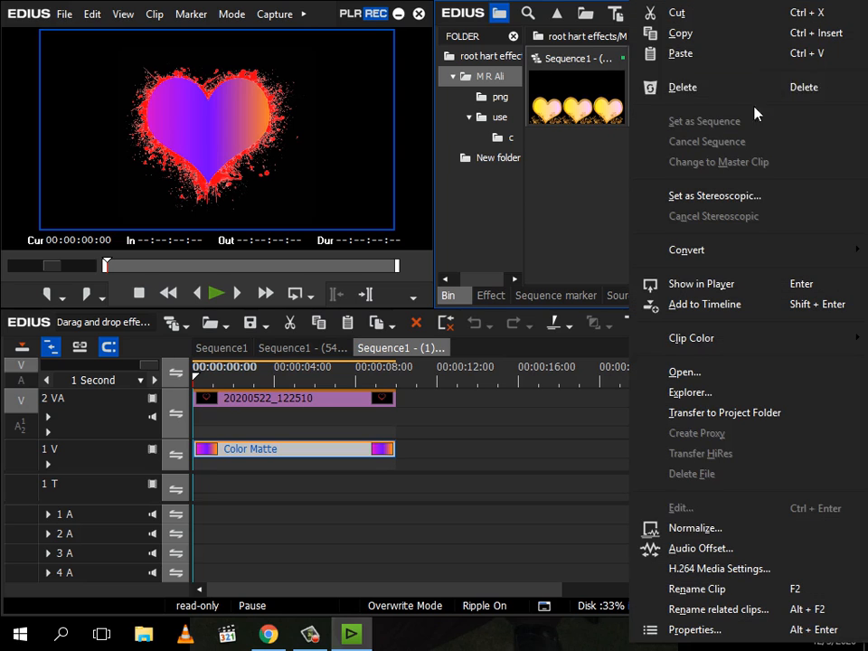
pyautogui.click(600, 200)
pyautogui.moveTo(771, 106); pyautogui.dragTo(345, 456)
# Copy the Color Matte's duration value from its Speed settings and leave the settings unchanged.
pyautogui.rightClick(340, 450)
pyautogui.moveTo(556, 361)
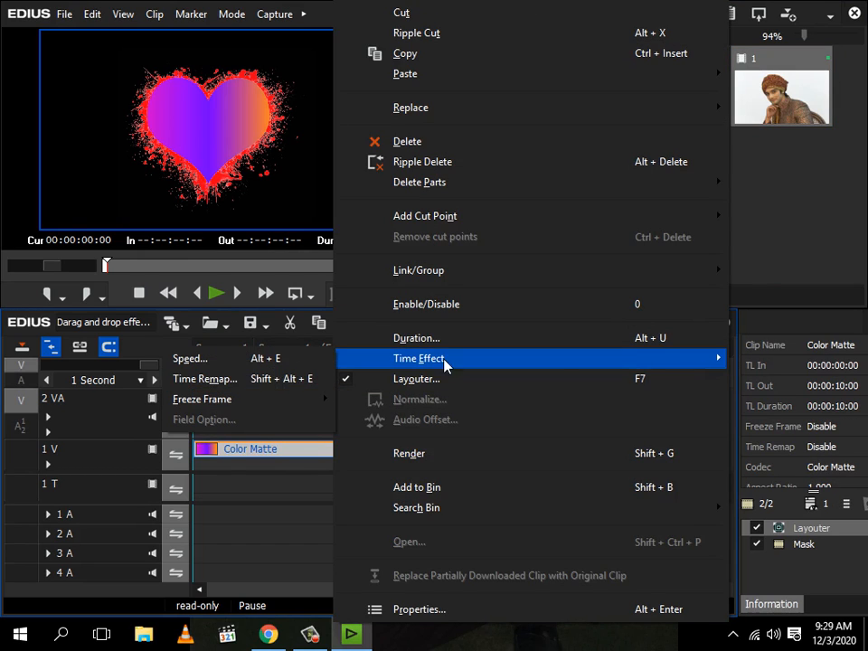
pyautogui.click(258, 359)
pyautogui.click(347, 531)
pyautogui.rightClick(351, 532)
pyautogui.click(400, 543)
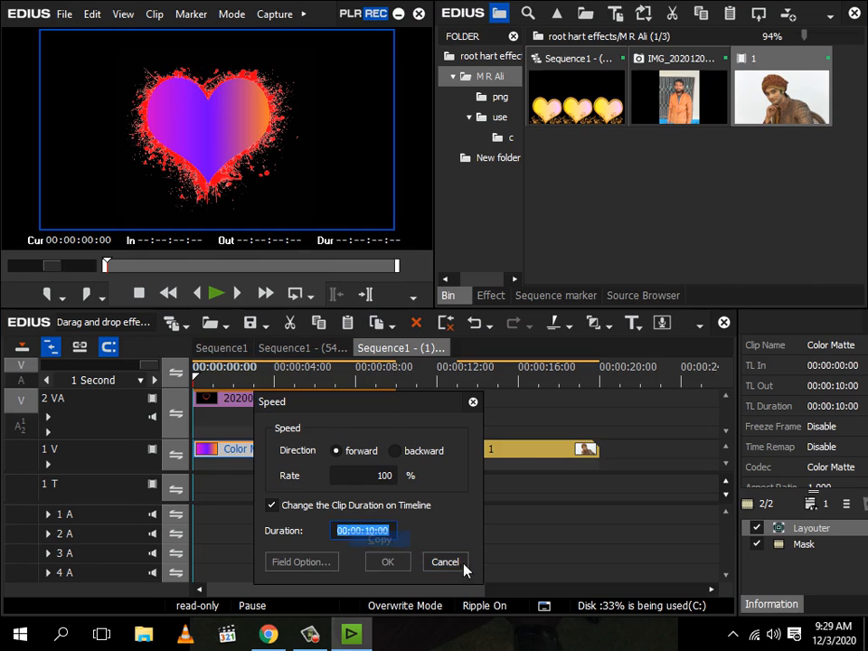
pyautogui.click(457, 565)
# Set the duration of video clip 1 on track 1 V to 00:00:10:00 through its speed settings.
pyautogui.rightClick(502, 449)
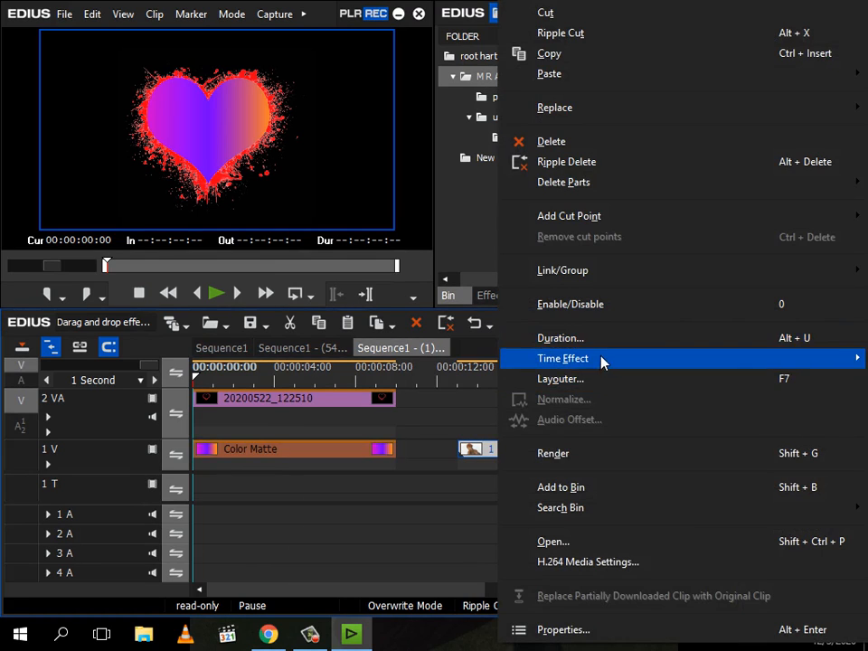
pyautogui.moveTo(601, 358)
pyautogui.click(384, 367)
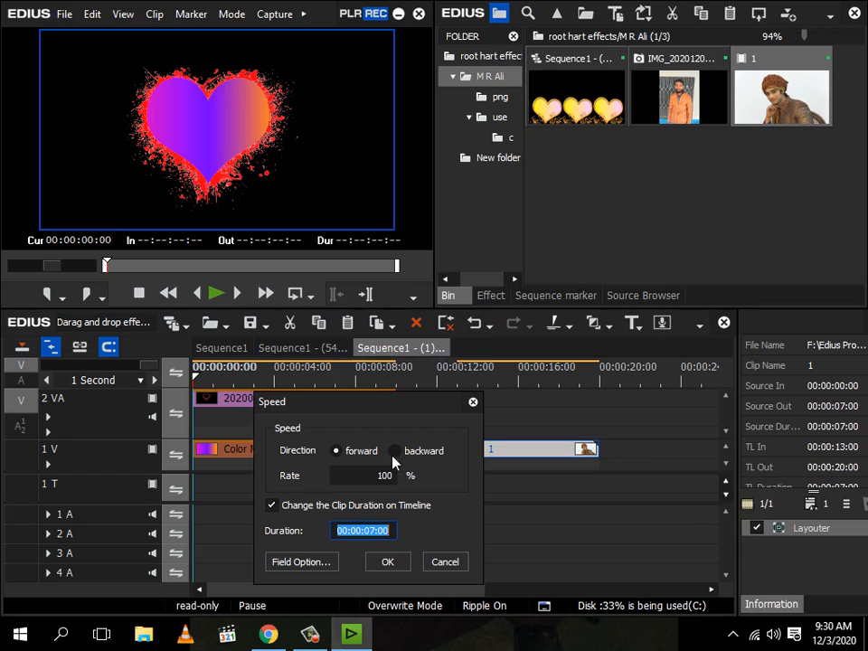
pyautogui.rightClick(385, 536)
pyautogui.click(388, 562)
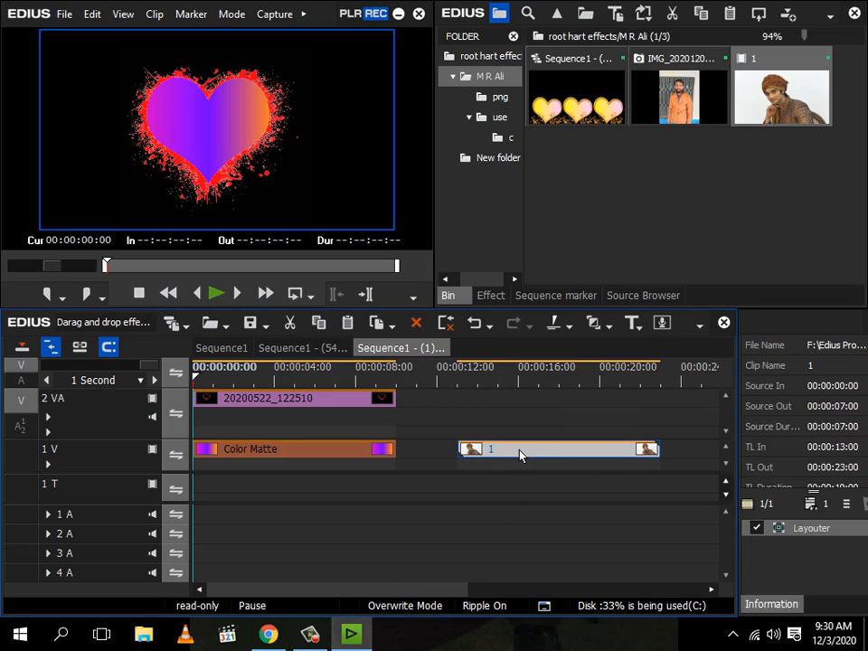
# Cut video clip 1 from track 1 V and use it to replace the Color Matte's clip, keeping the heart mask.
pyautogui.rightClick(496, 453)
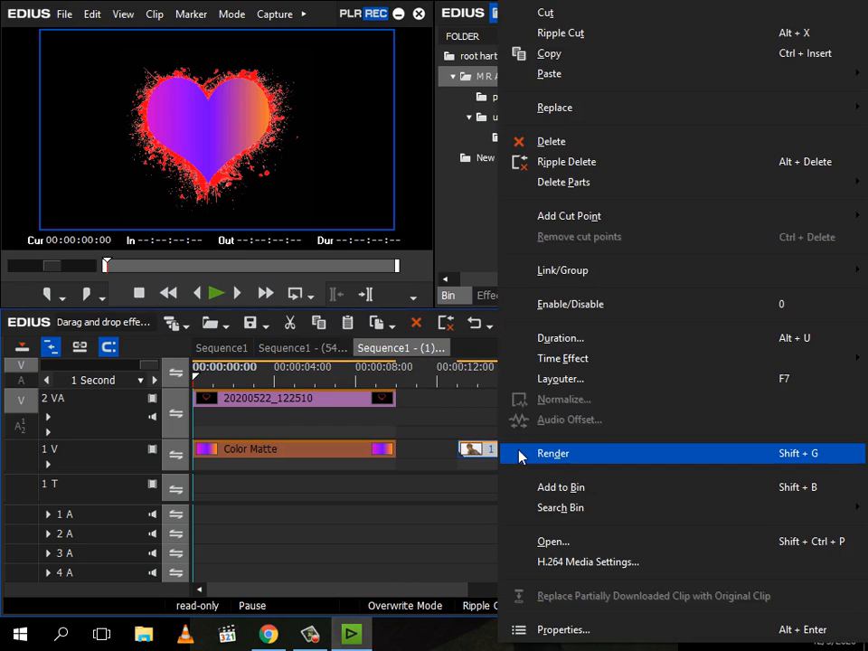
pyautogui.click(572, 25)
pyautogui.click(297, 460)
pyautogui.rightClick(290, 451)
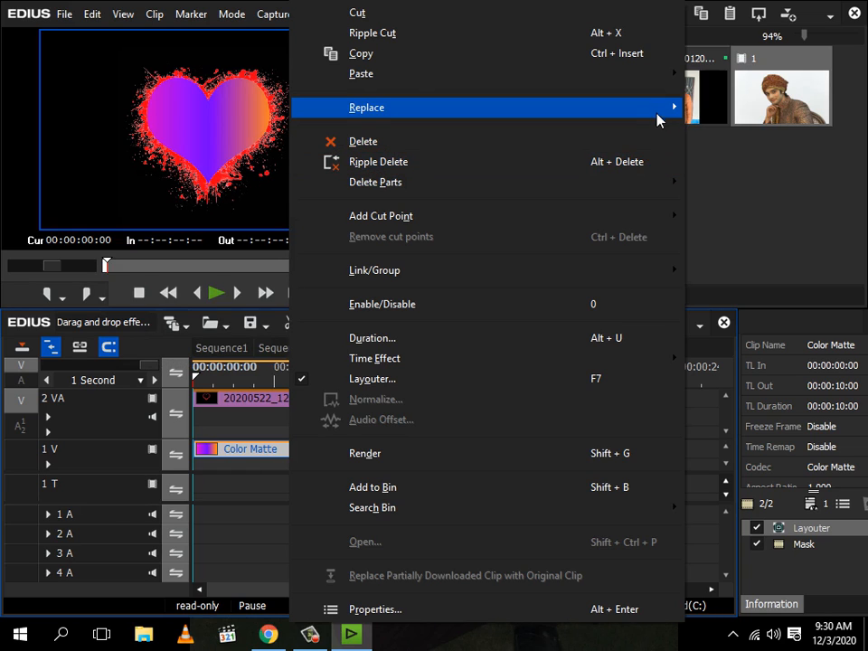
pyautogui.moveTo(658, 110)
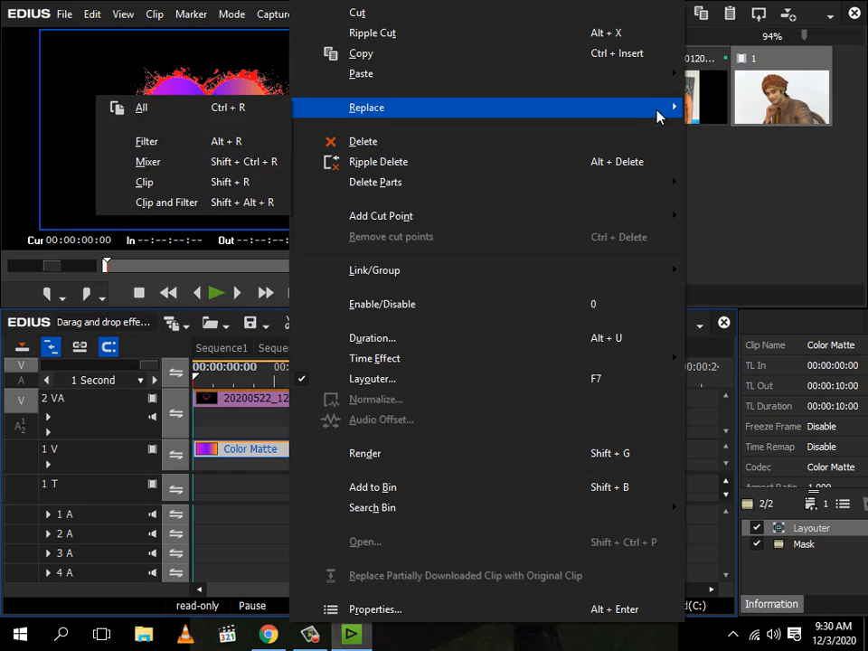
pyautogui.click(253, 188)
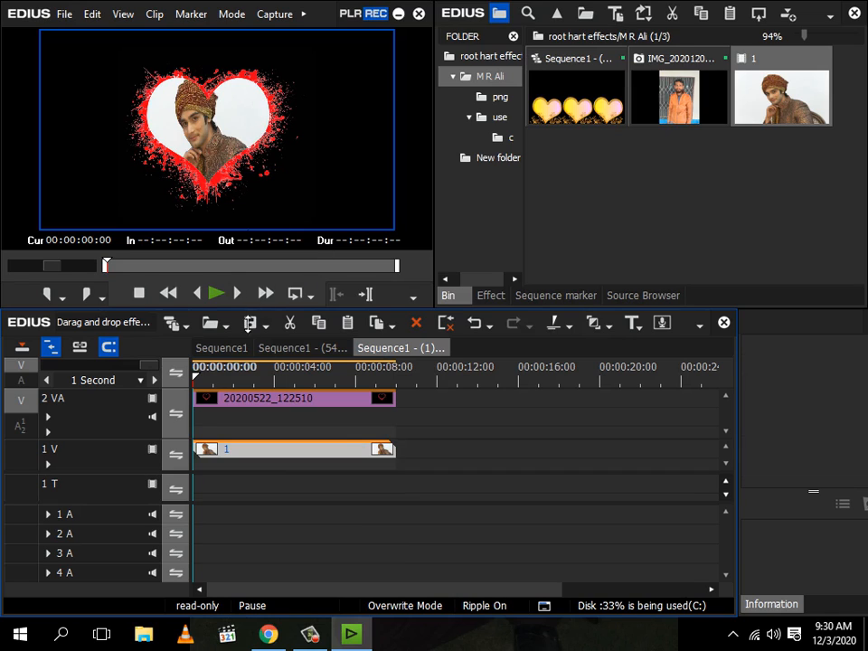
# Return to the main Sequence1 and scrub through Sequence1 - (54) on track 3 VA to preview the video in the hearts.
pyautogui.moveTo(220, 381); pyautogui.dragTo(193, 376)
pyautogui.click(226, 350)
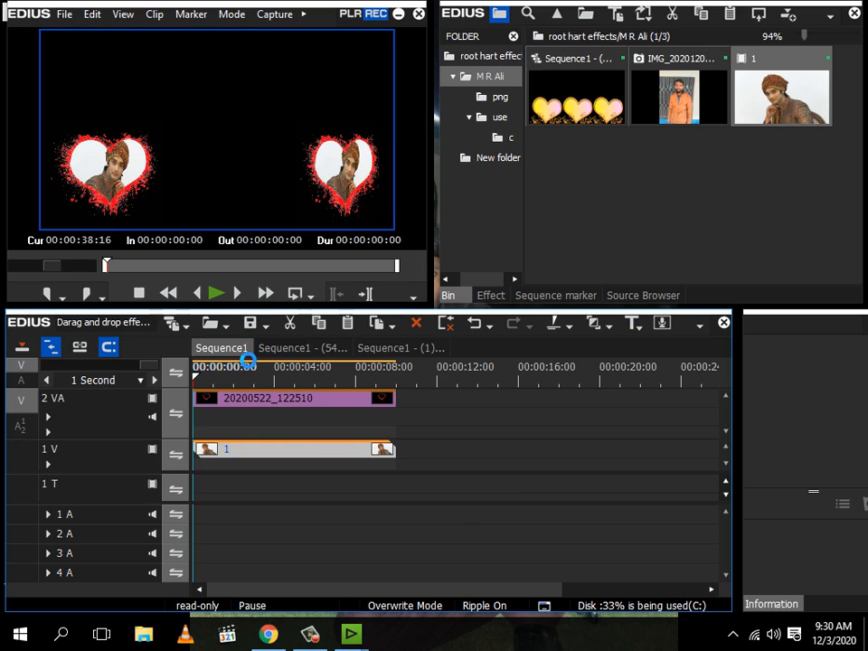
pyautogui.moveTo(314, 638)
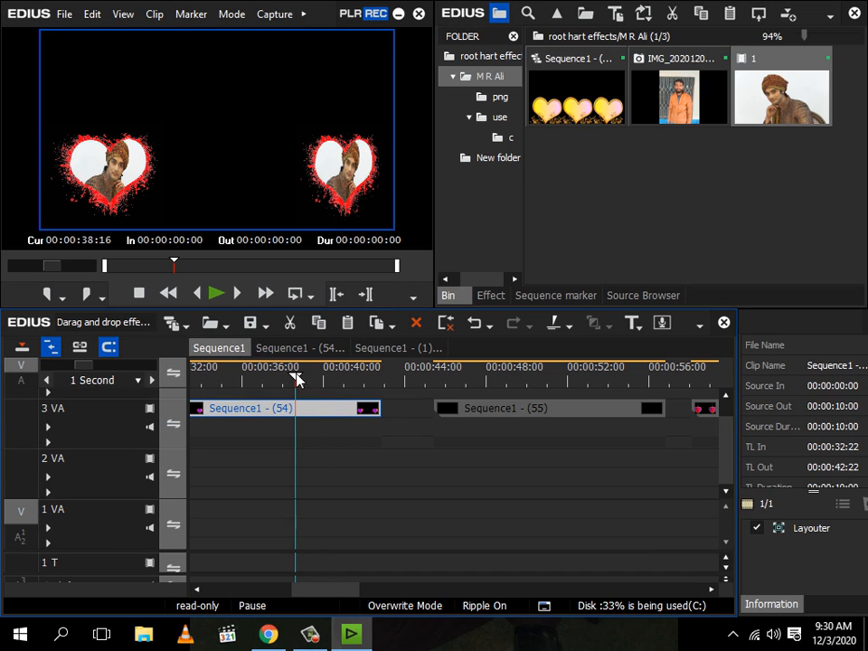
pyautogui.moveTo(277, 384); pyautogui.dragTo(240, 384)
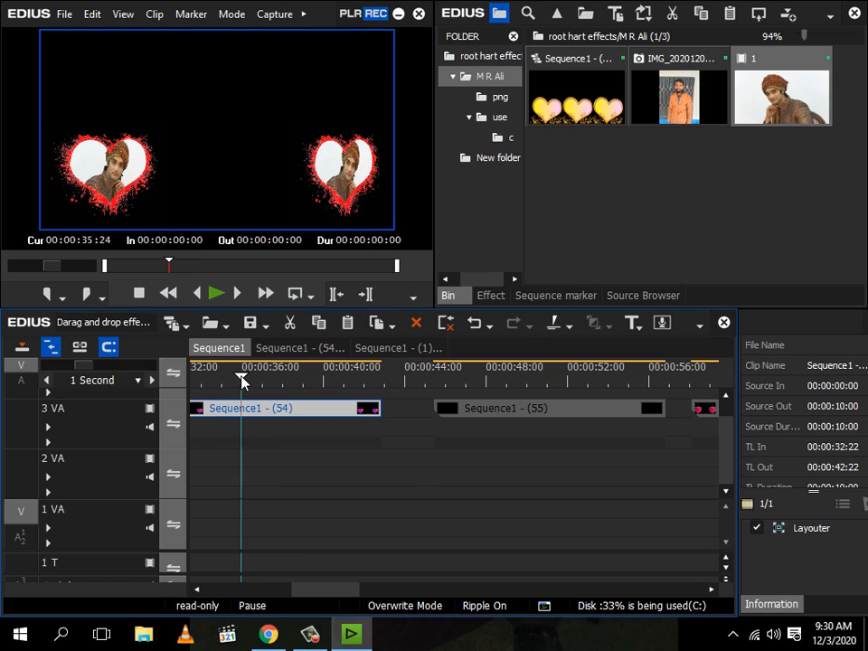
pyautogui.click(421, 387)
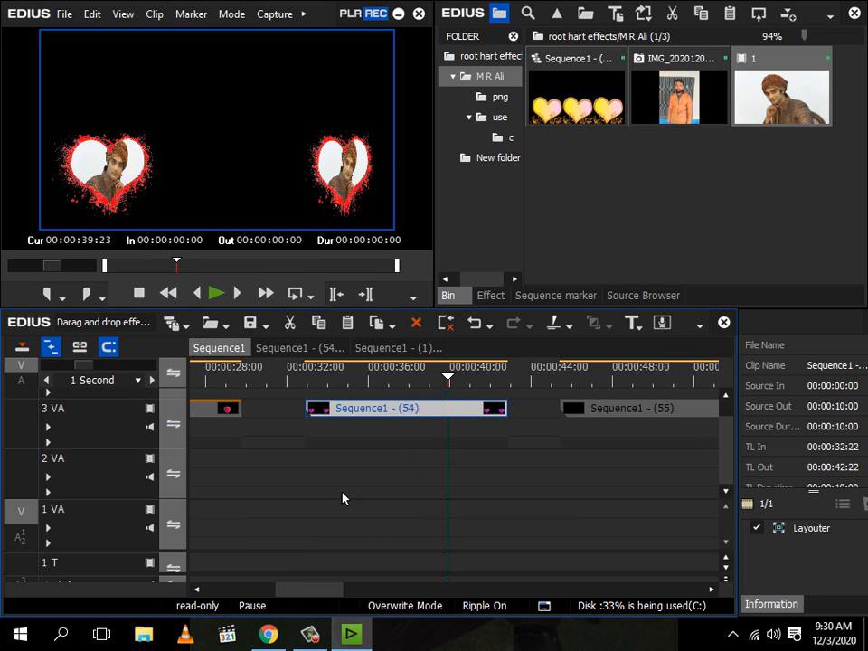
# Switch to Chrome and look through the Pak Technical Friends YouTube channel's home page and its uploaded videos.
pyautogui.click(274, 638)
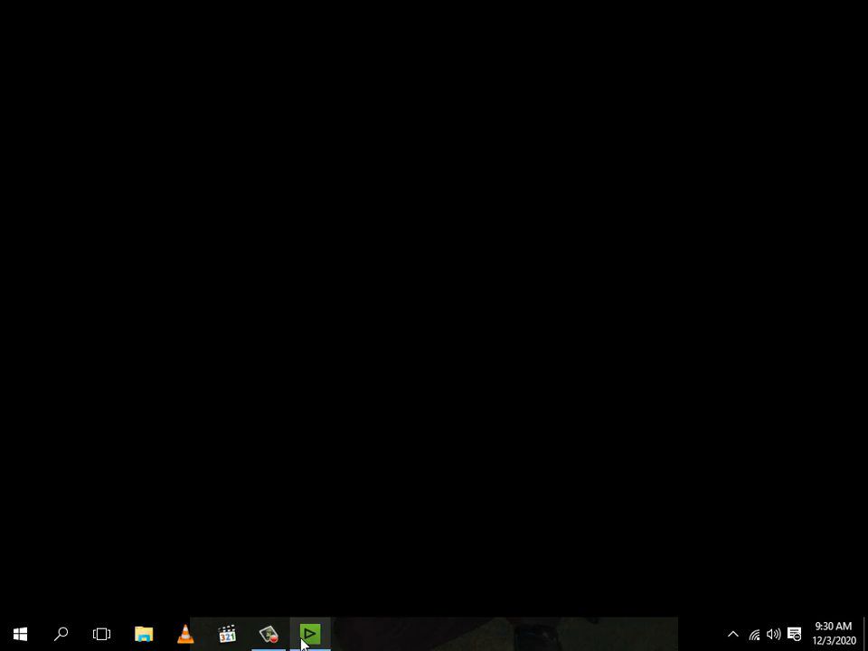
pyautogui.click(274, 639)
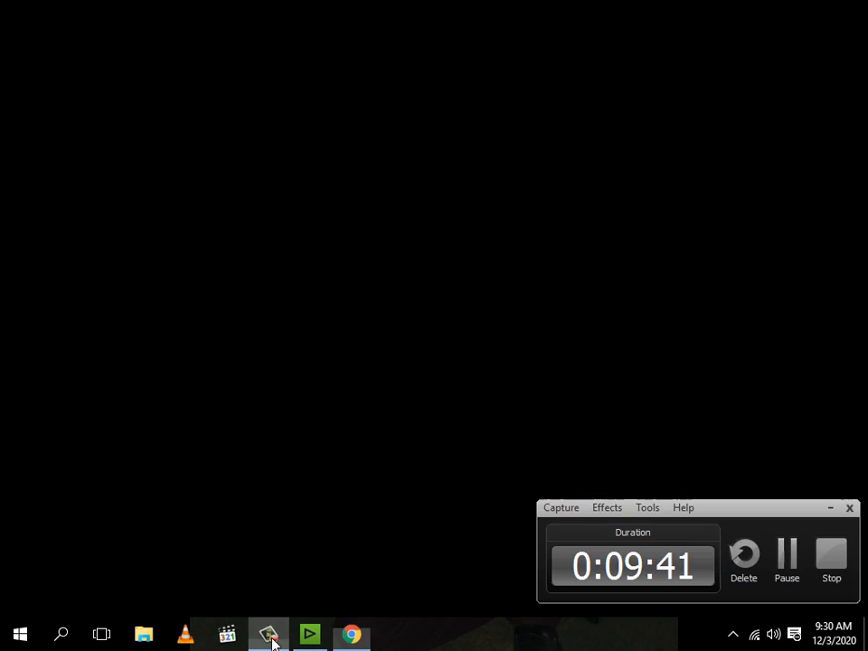
pyautogui.click(792, 573)
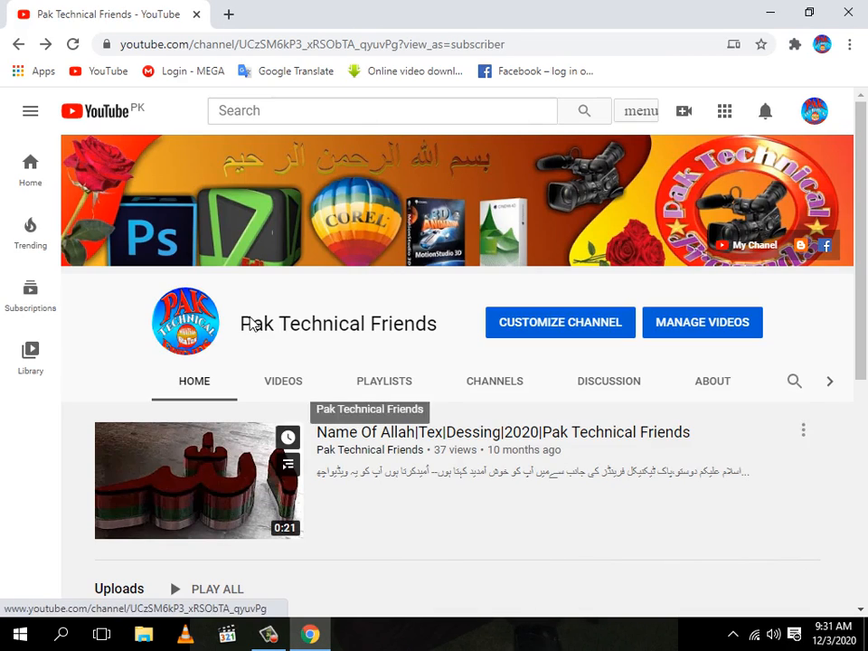
pyautogui.moveTo(299, 335); pyautogui.dragTo(231, 331)
pyautogui.click(442, 335)
pyautogui.click(370, 328)
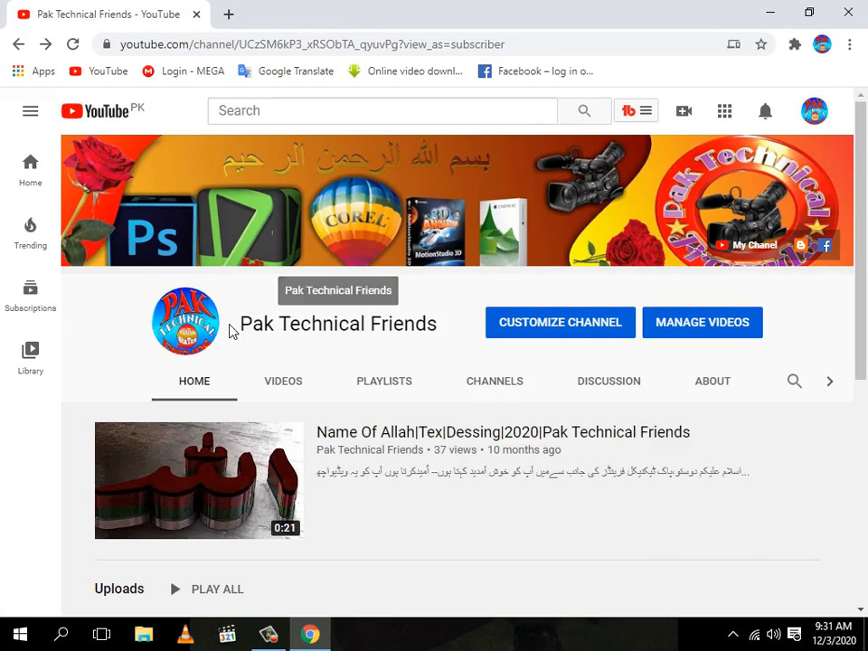
pyautogui.moveTo(863, 260); pyautogui.dragTo(859, 508)
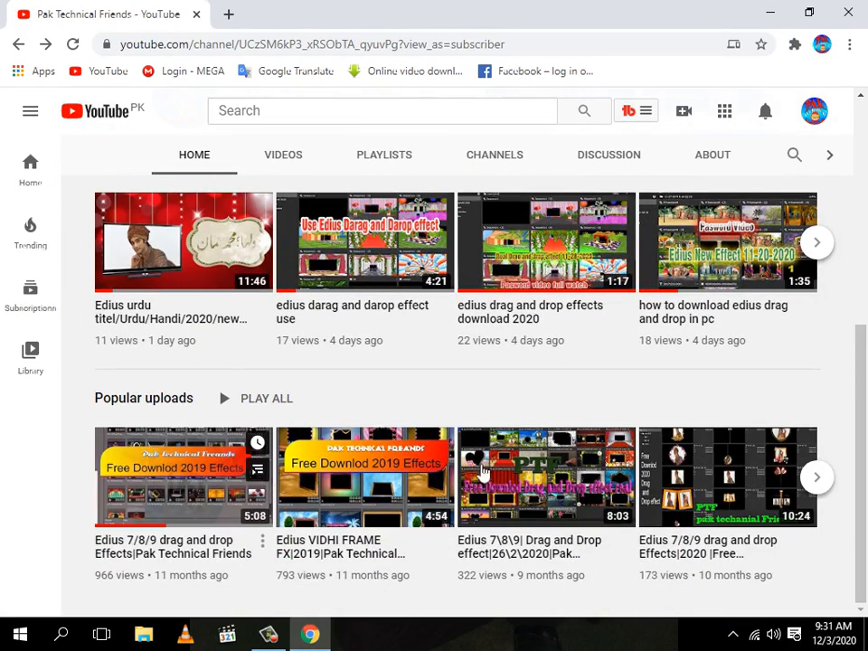
pyautogui.scroll(5, 655, 277)
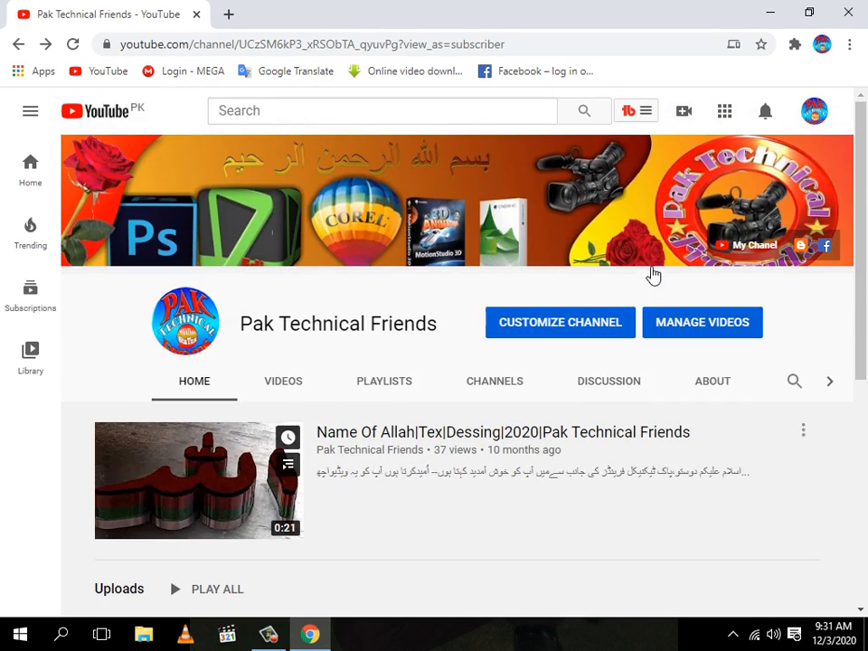
pyautogui.click(268, 634)
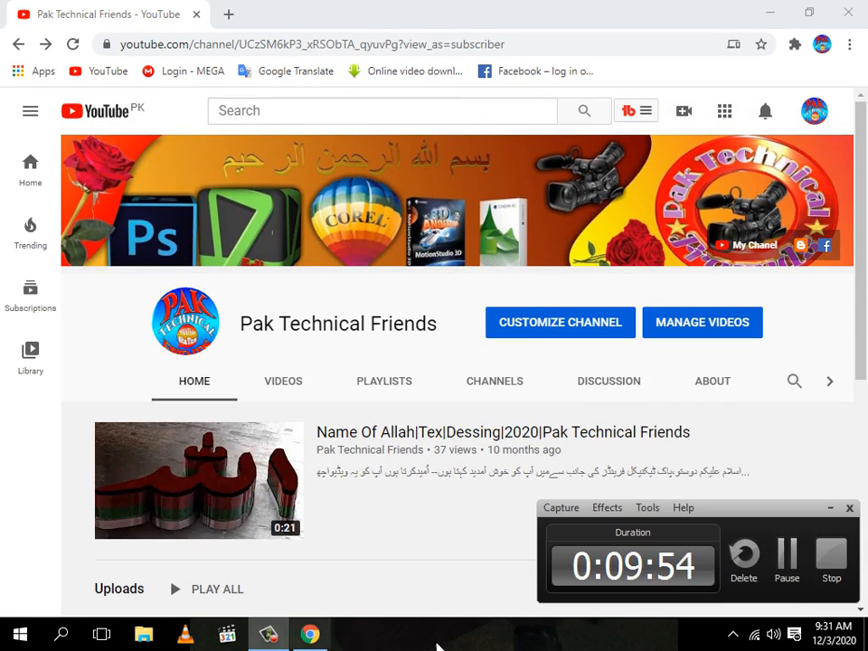